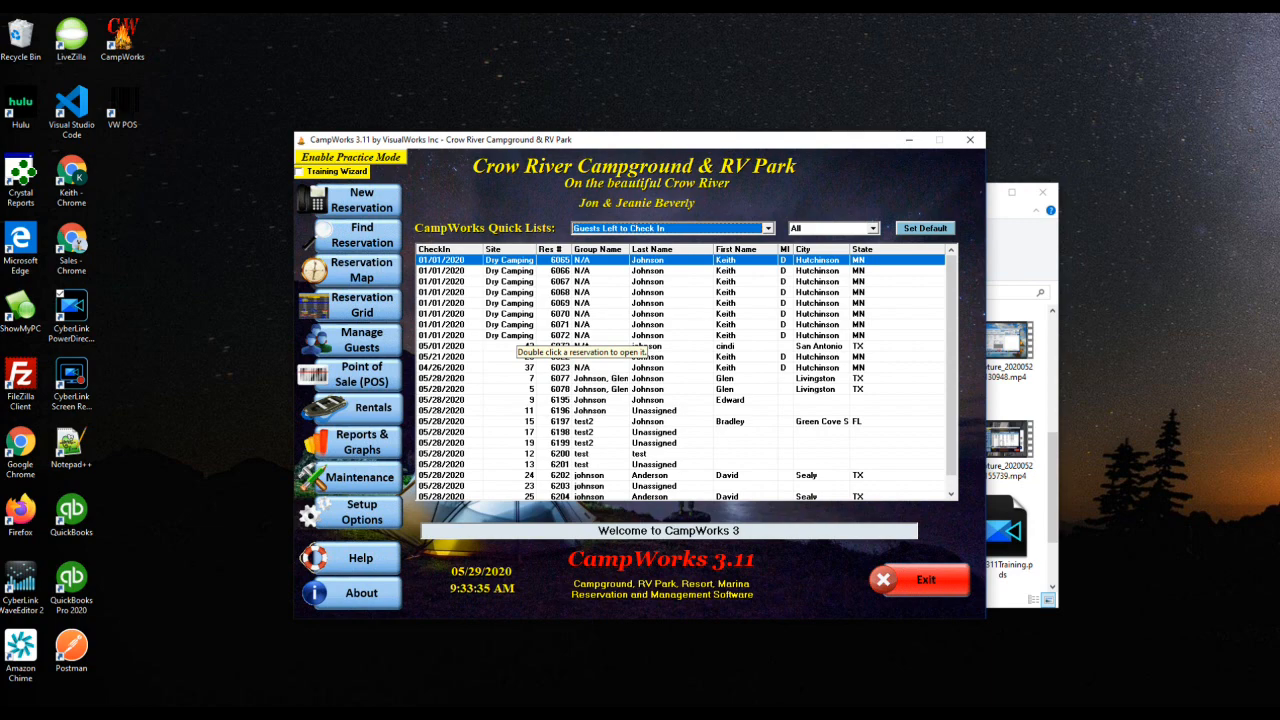
Start a new reservation for a returning guest, looking up the guest's last name and choosing the Florida guest.
{"action": "mouse_move", "coordinate": [362, 200]}
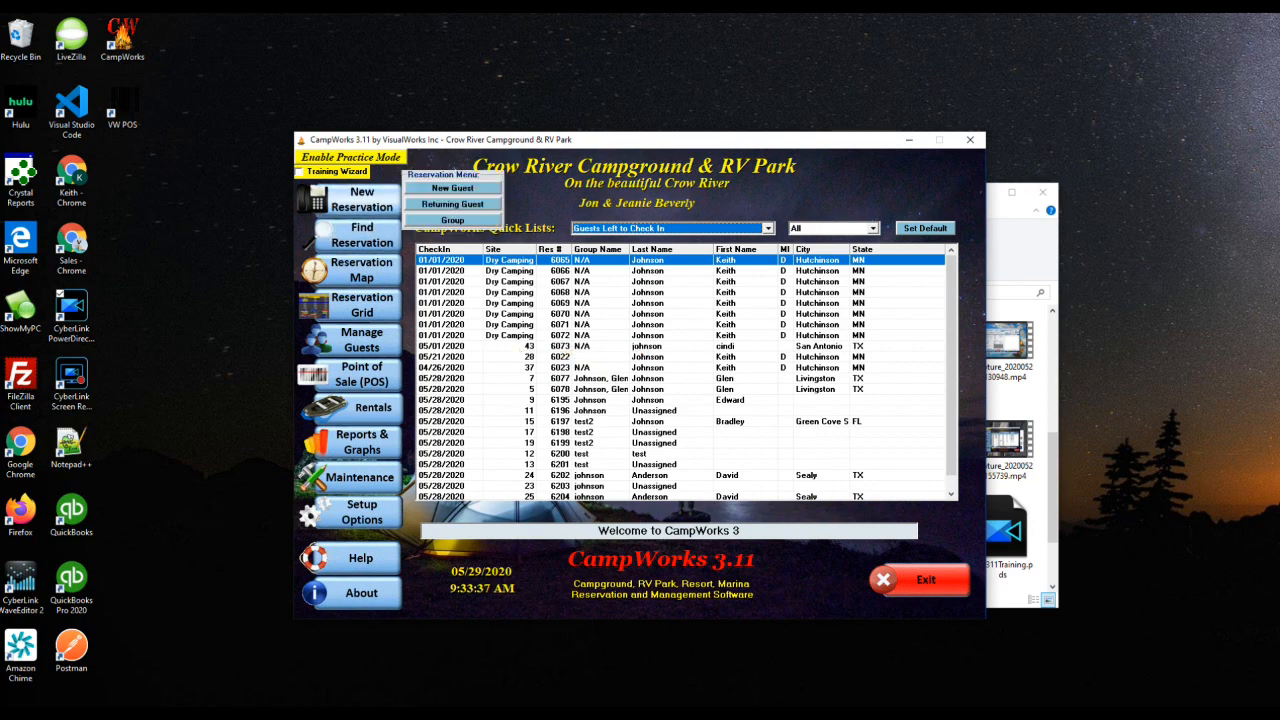
{"action": "left_click", "coordinate": [452, 204]}
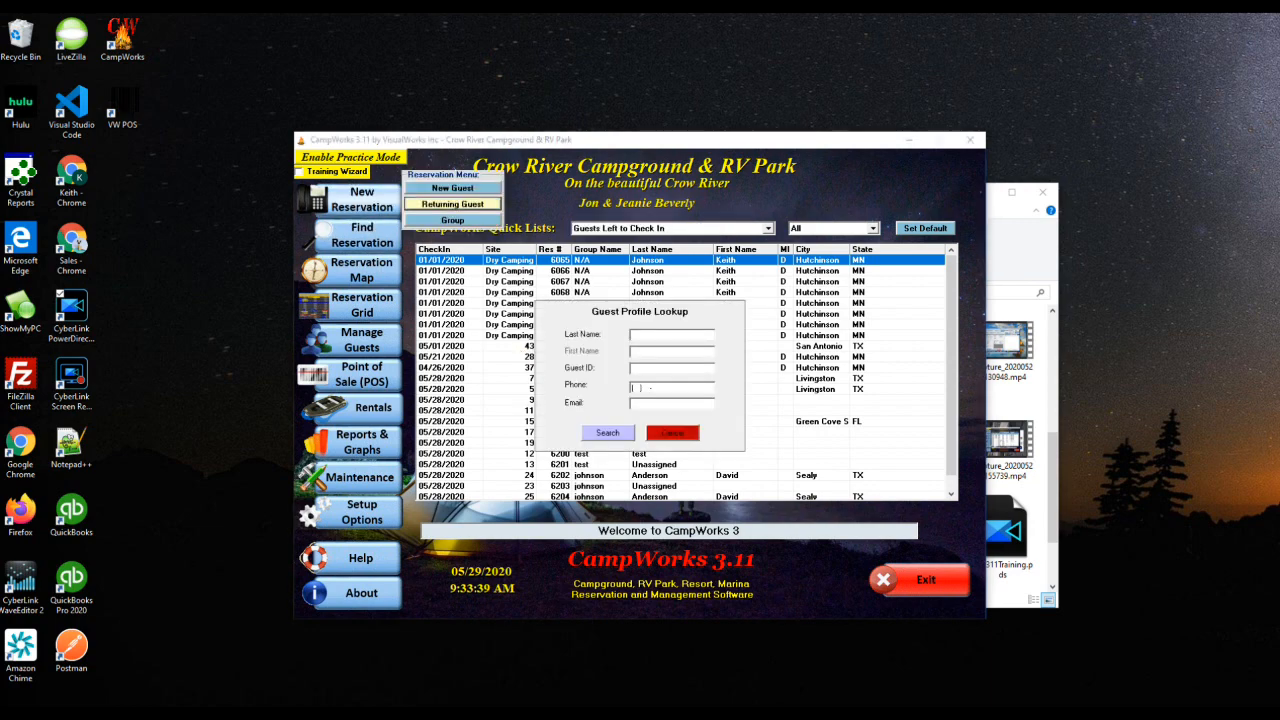
{"action": "type", "text": "johnson"}
{"action": "key", "text": "Return"}
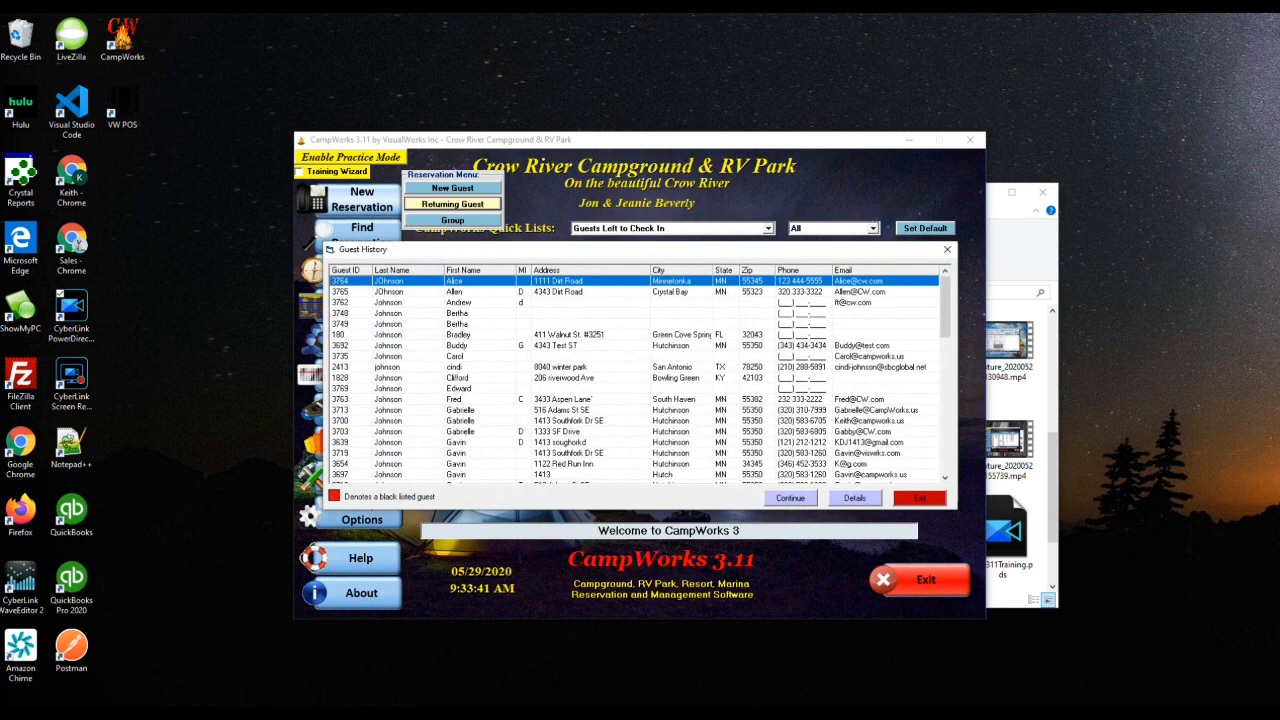
{"action": "left_click", "coordinate": [600, 335]}
{"action": "left_click", "coordinate": [790, 498]}
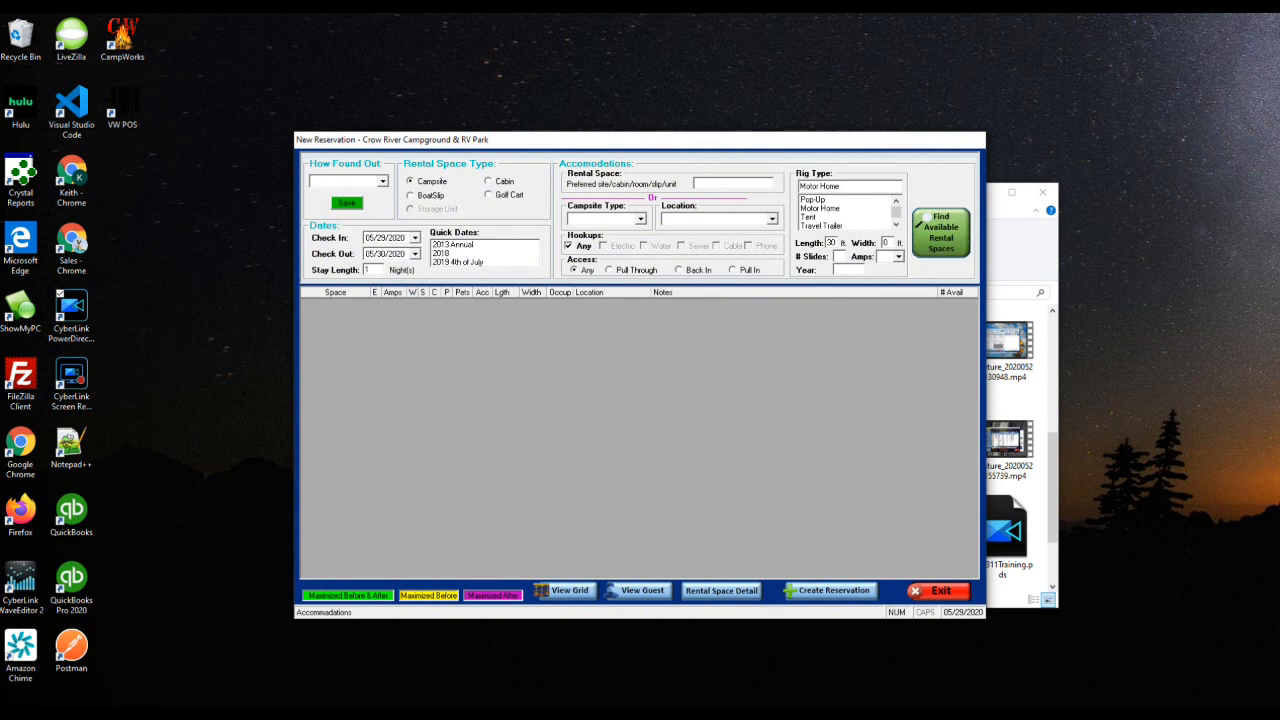
Set the check-out date to 06/01/2020, find available campsites and create the reservation on space 3.
{"action": "left_click", "coordinate": [415, 254]}
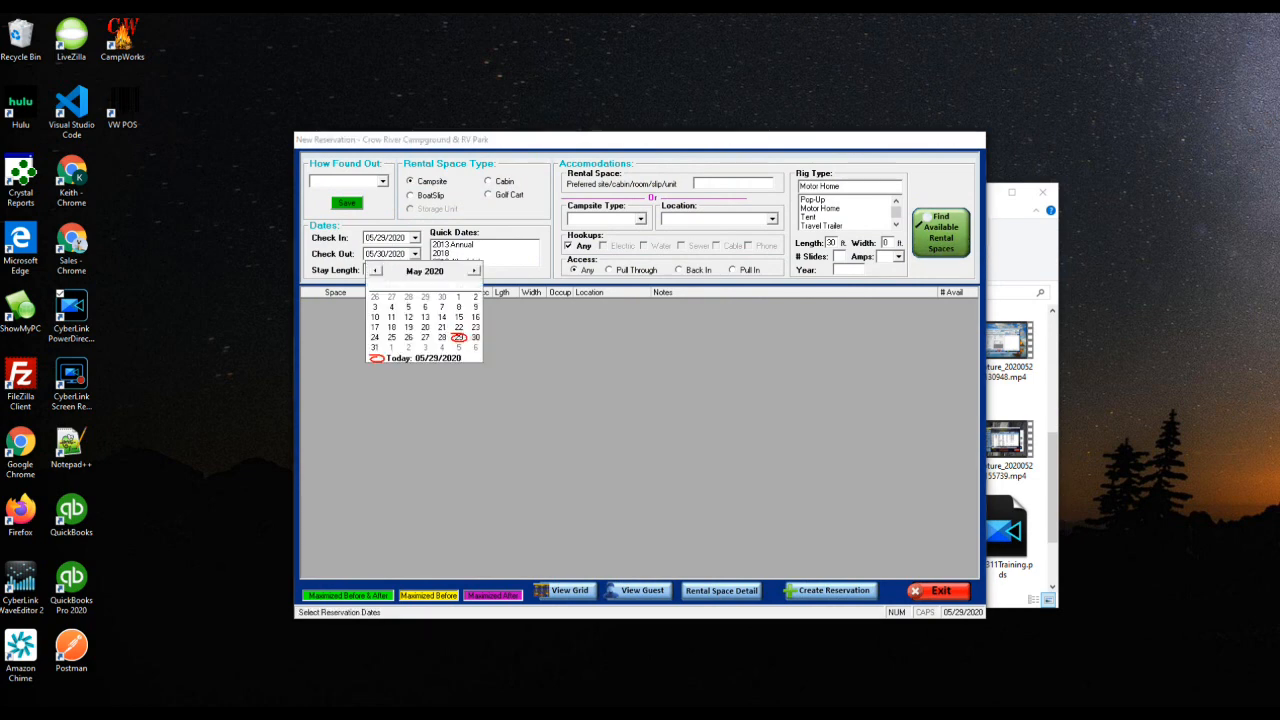
{"action": "left_click", "coordinate": [392, 347]}
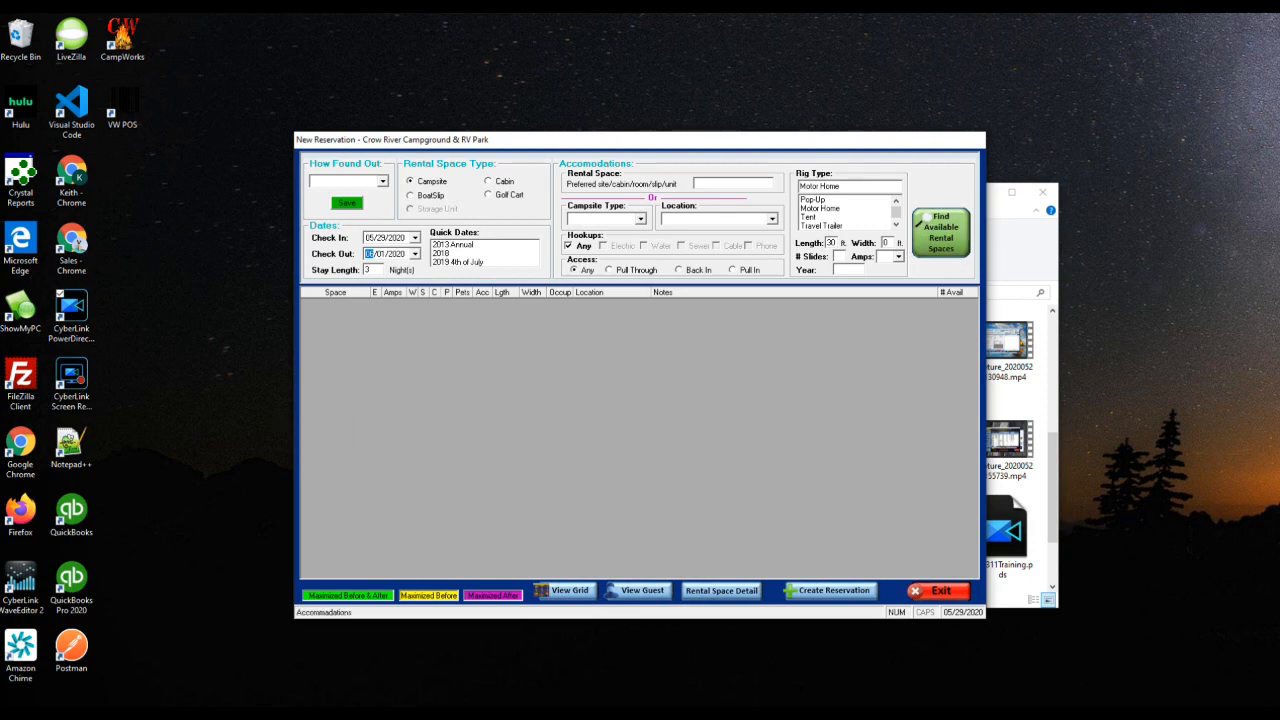
{"action": "left_click", "coordinate": [941, 233]}
{"action": "left_click", "coordinate": [606, 411]}
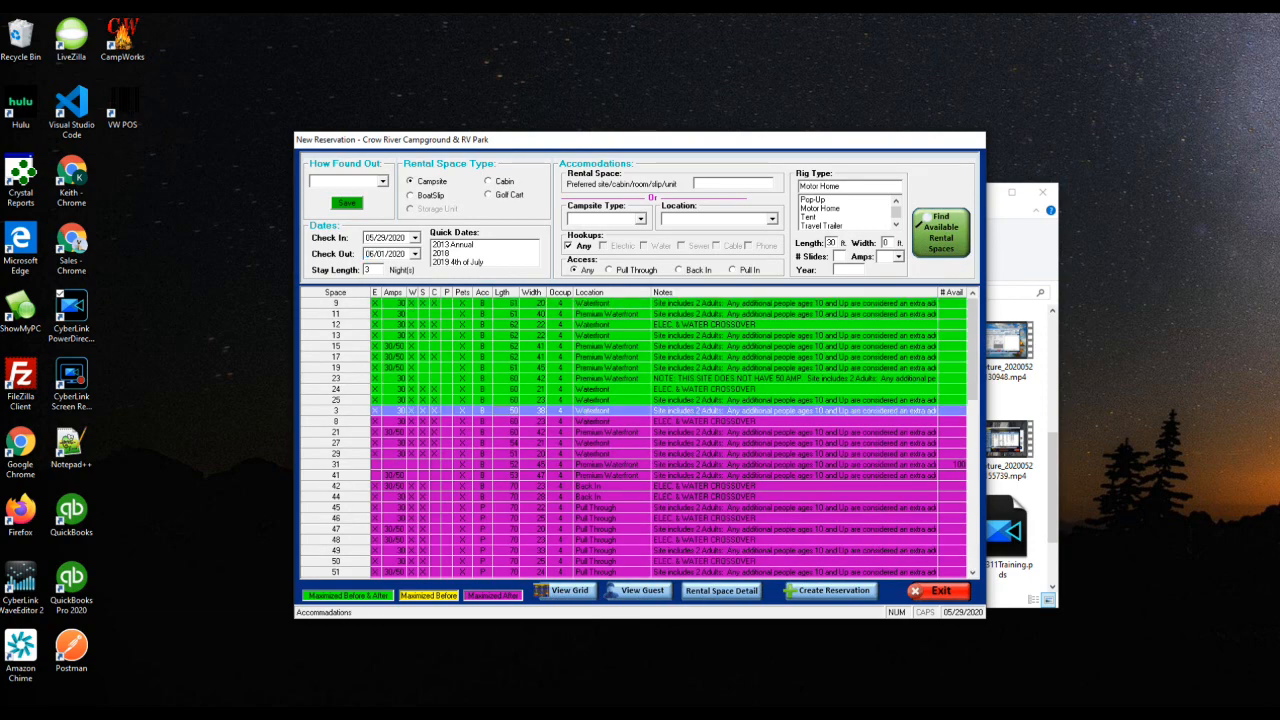
{"action": "left_click", "coordinate": [830, 590]}
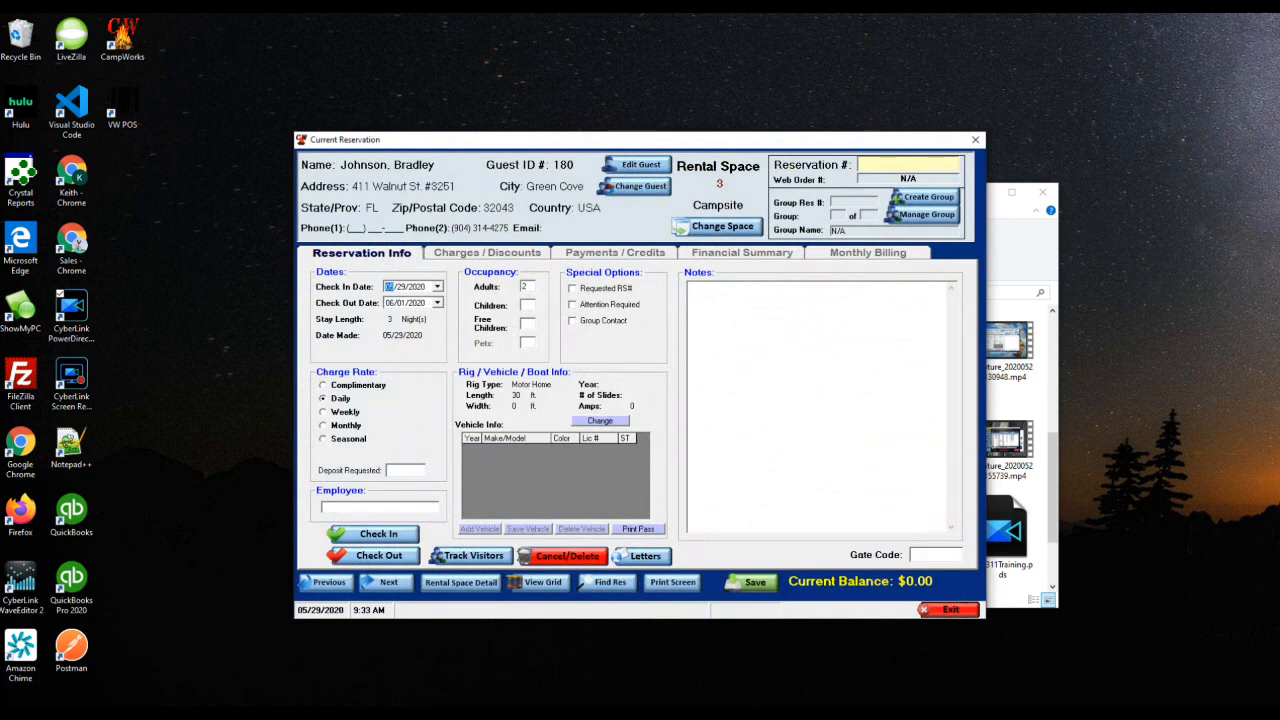
Save the reservation by entering the employee's user code.
{"action": "left_click", "coordinate": [751, 582]}
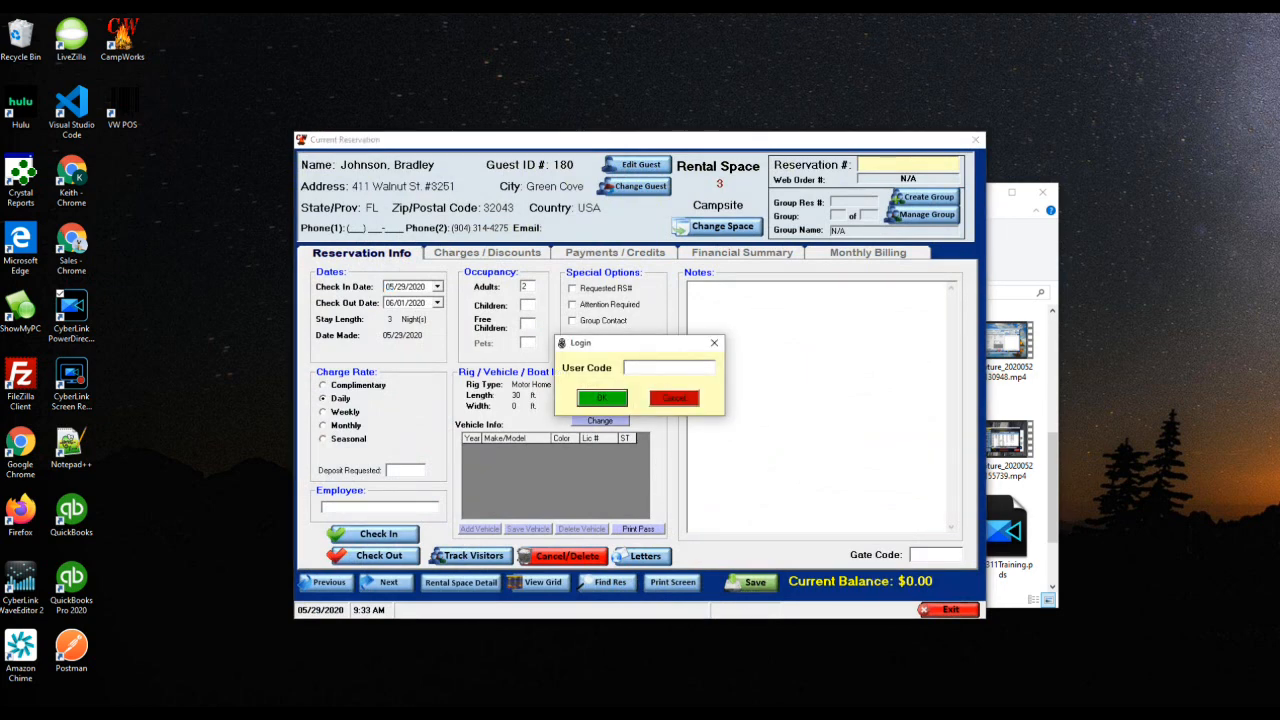
{"action": "type", "text": "1"}
{"action": "key", "text": "Return"}
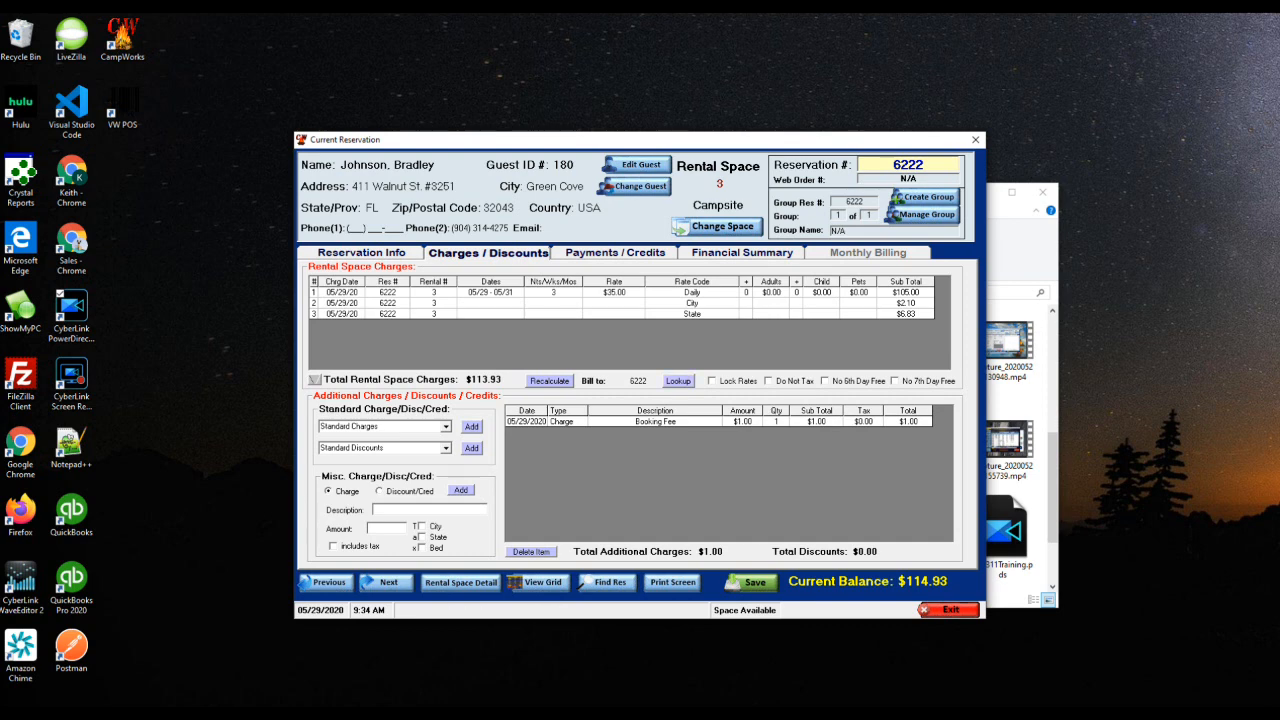
Start a new stay segment for the reservation with a check-out date of 06/03/2020.
{"action": "left_click", "coordinate": [717, 226]}
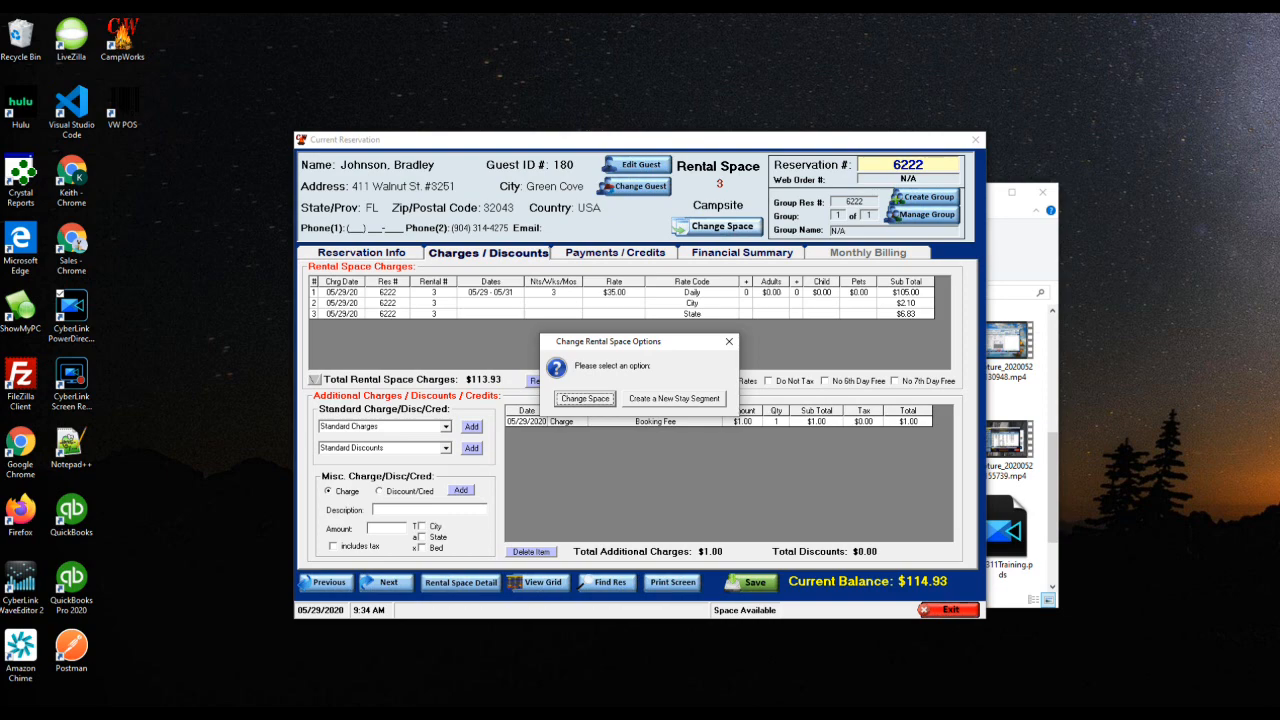
{"action": "key", "text": "Return"}
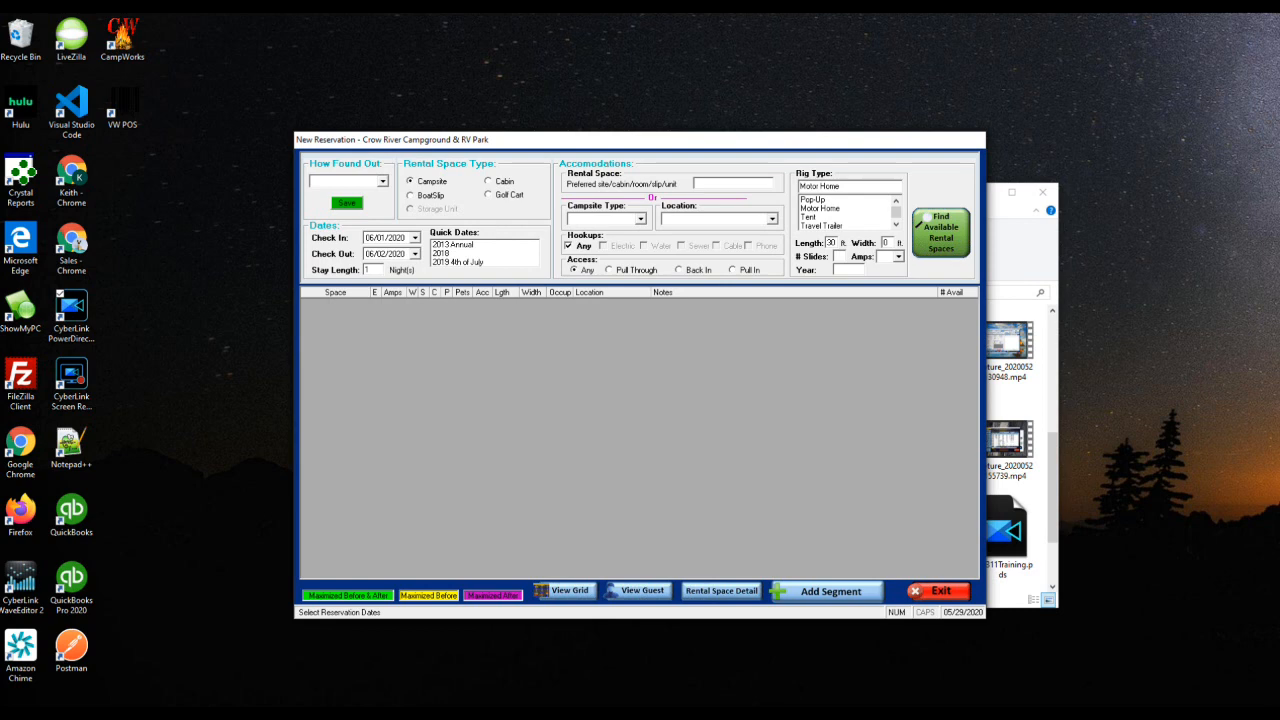
{"action": "left_click", "coordinate": [415, 254]}
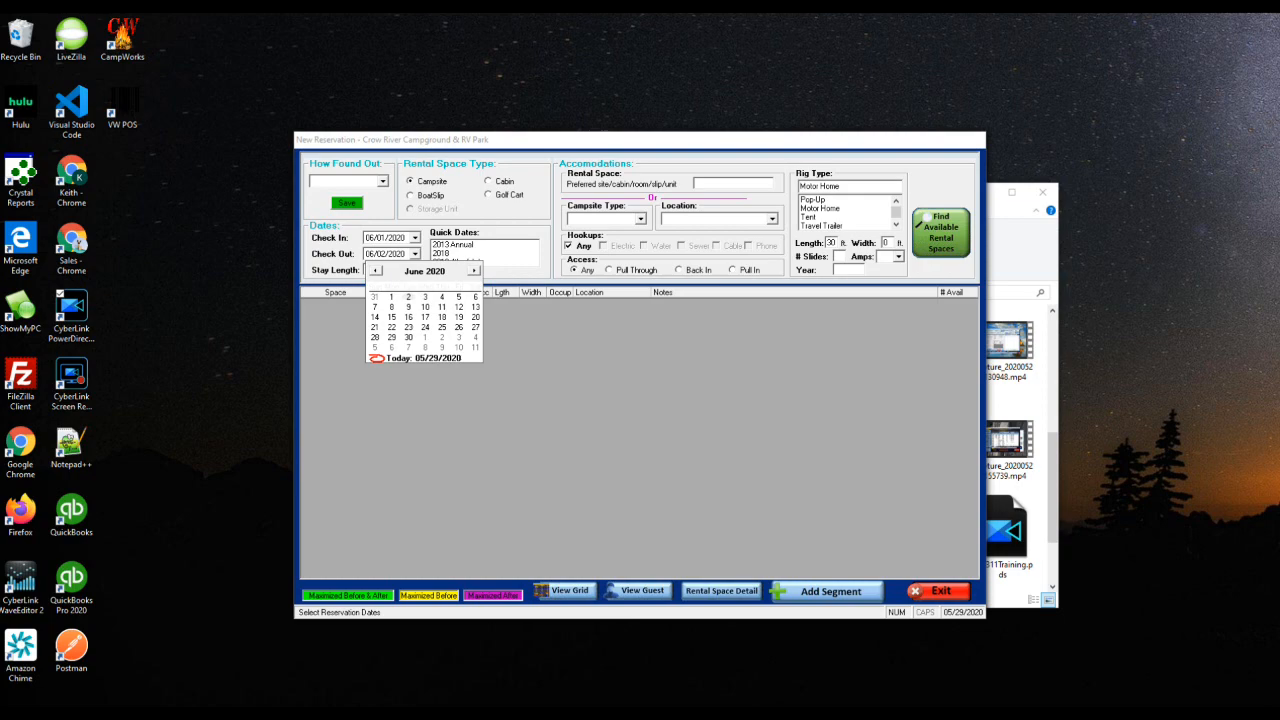
{"action": "left_click", "coordinate": [425, 297]}
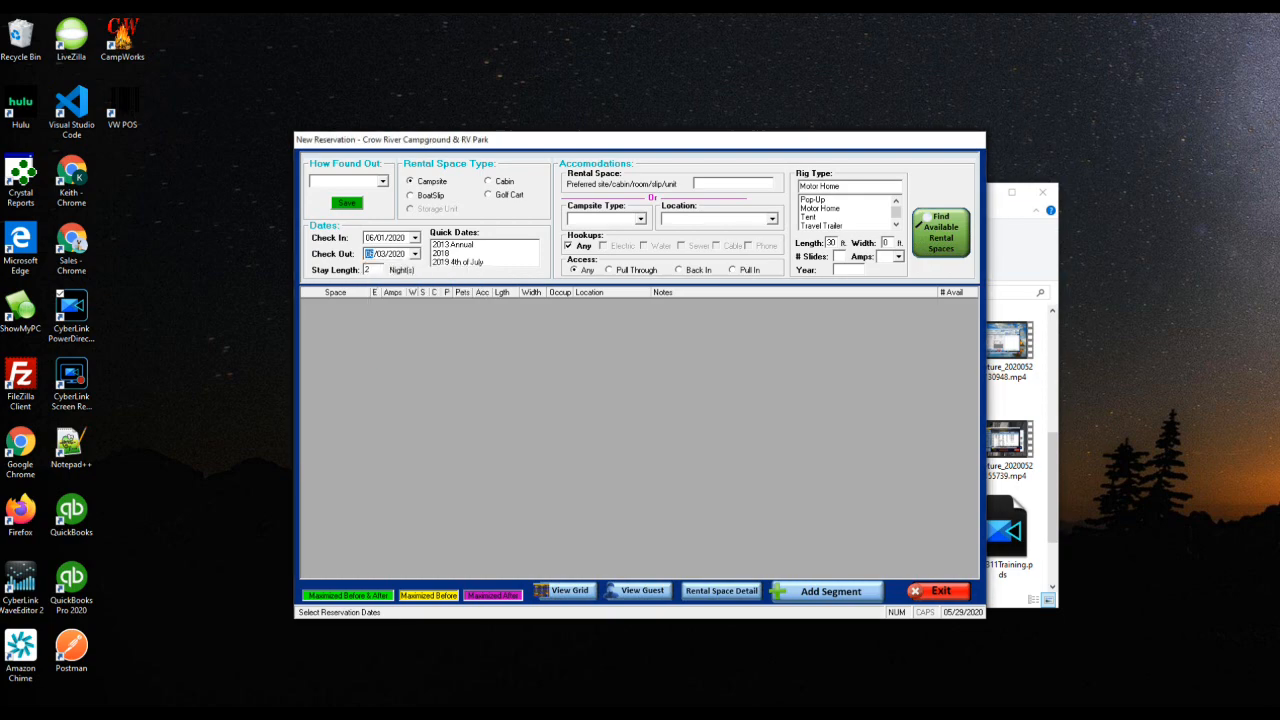
Find available spaces, add the segment on space 33 and review the reservation's charges.
{"action": "left_click", "coordinate": [922, 218]}
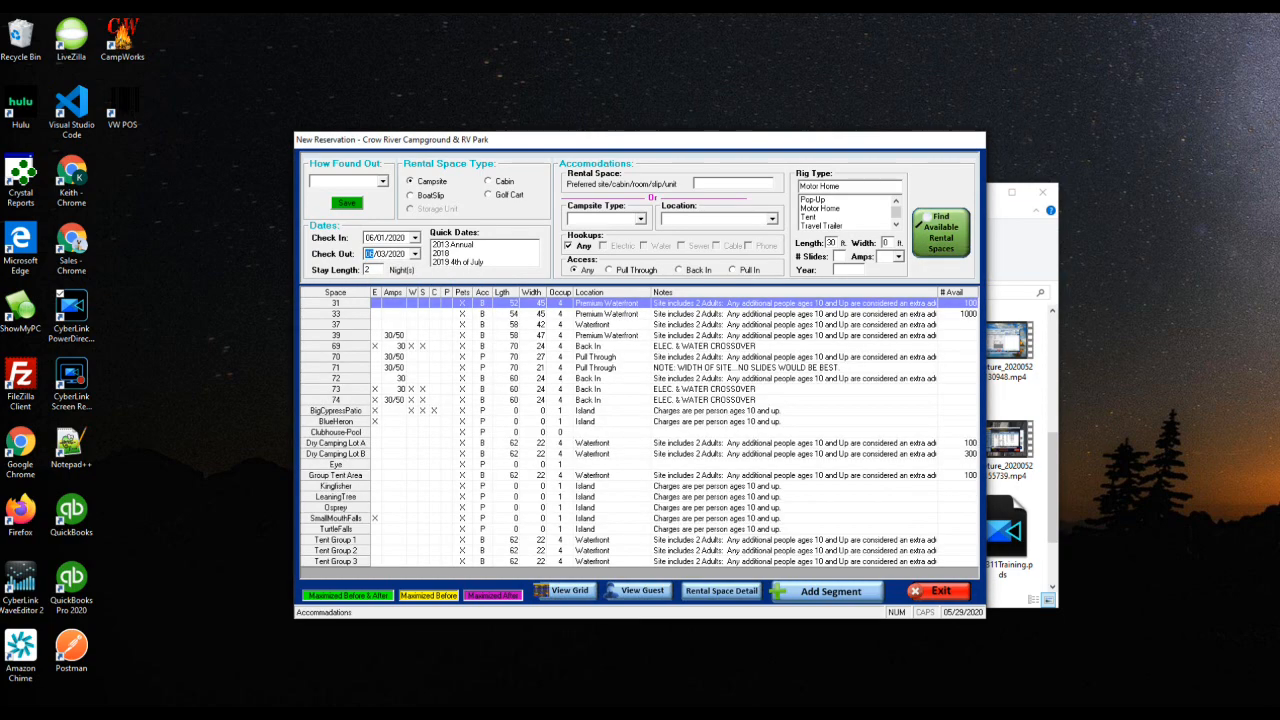
{"action": "left_click", "coordinate": [608, 314]}
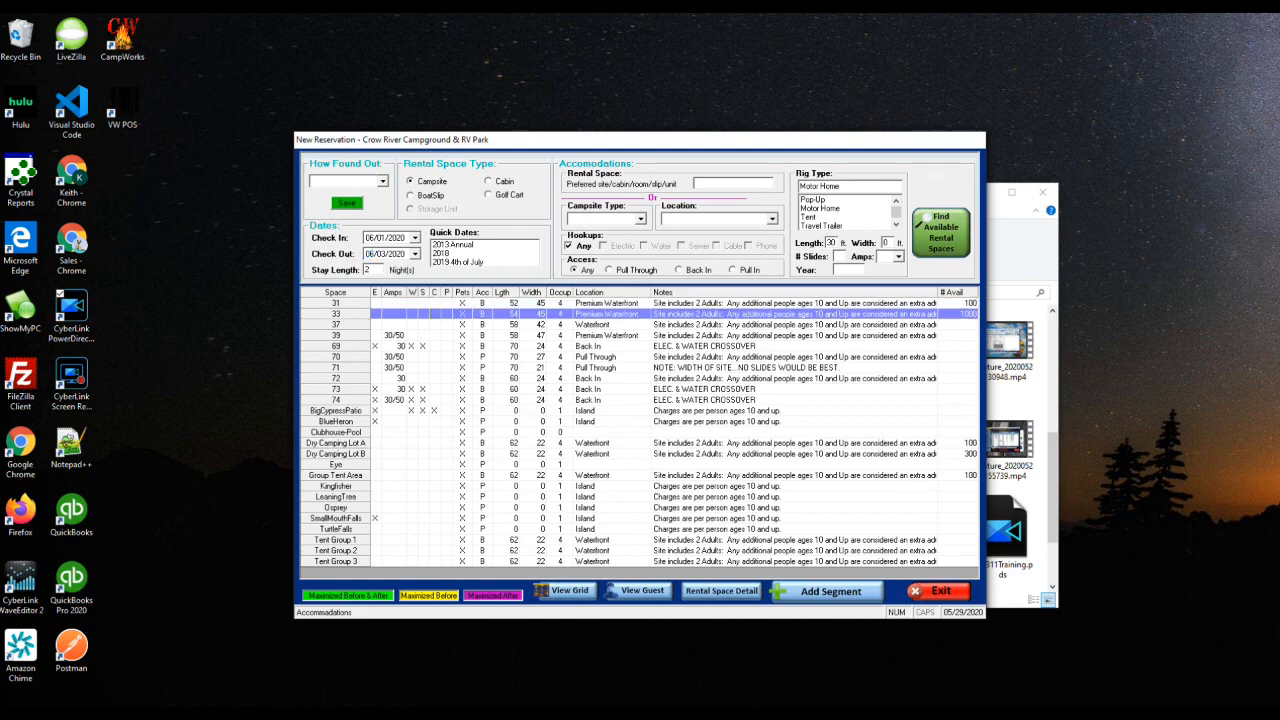
{"action": "left_click", "coordinate": [830, 591]}
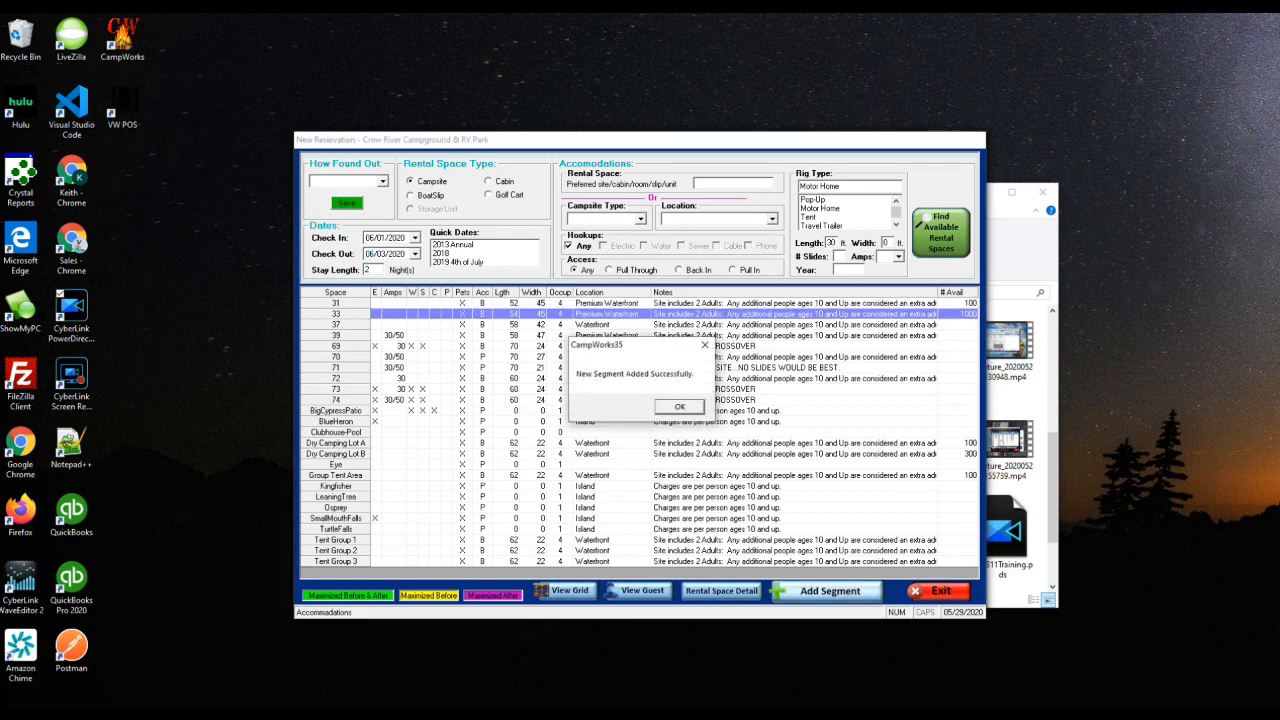
{"action": "key", "text": "Return"}
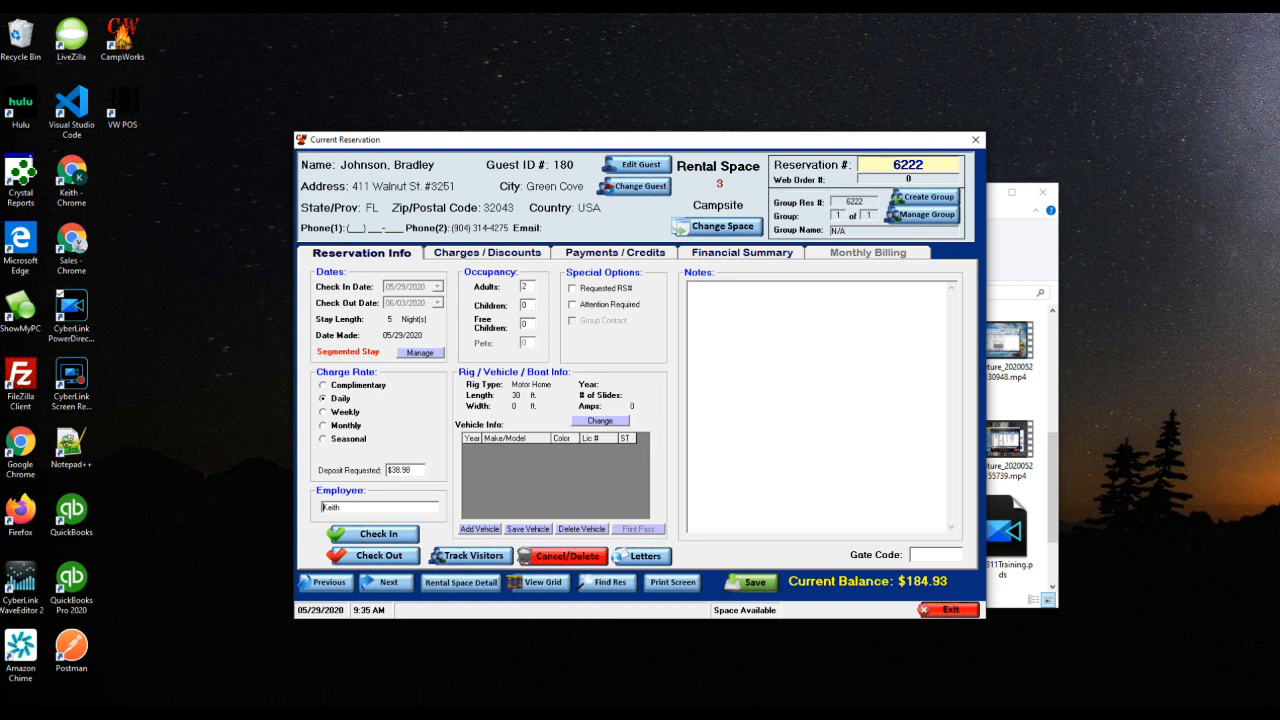
{"action": "left_click", "coordinate": [488, 253]}
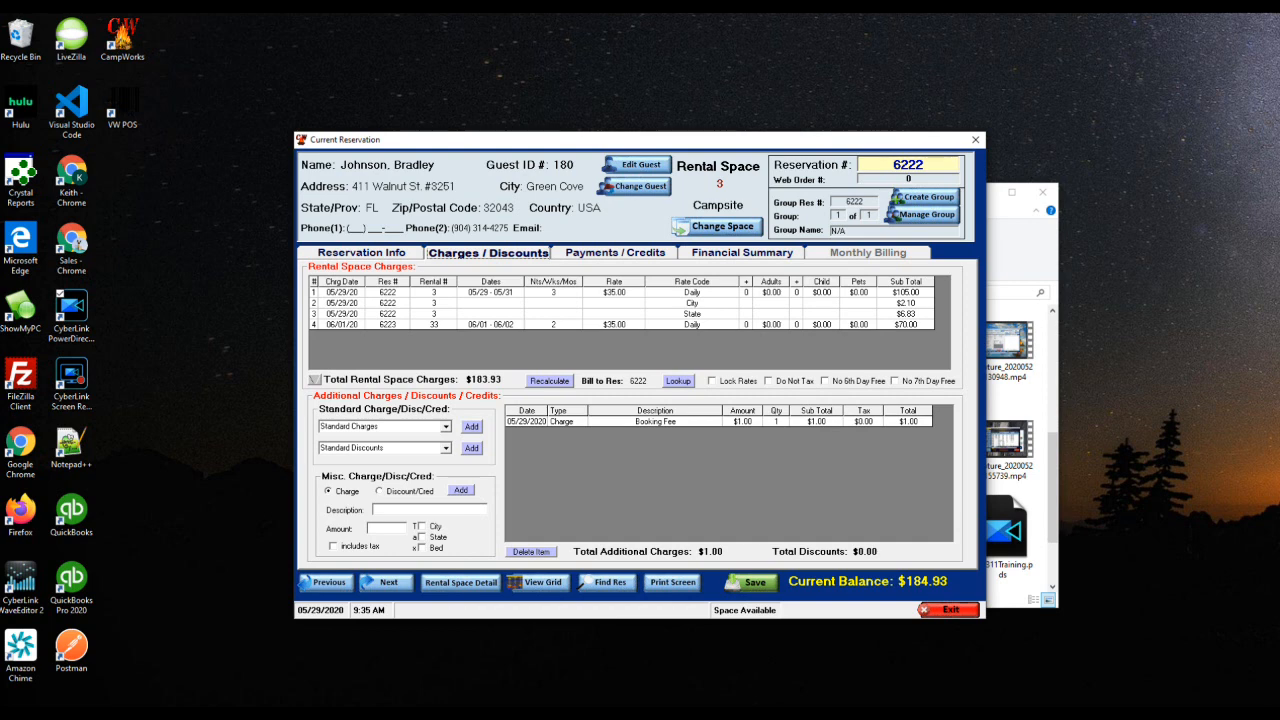
{"action": "left_click", "coordinate": [361, 253]}
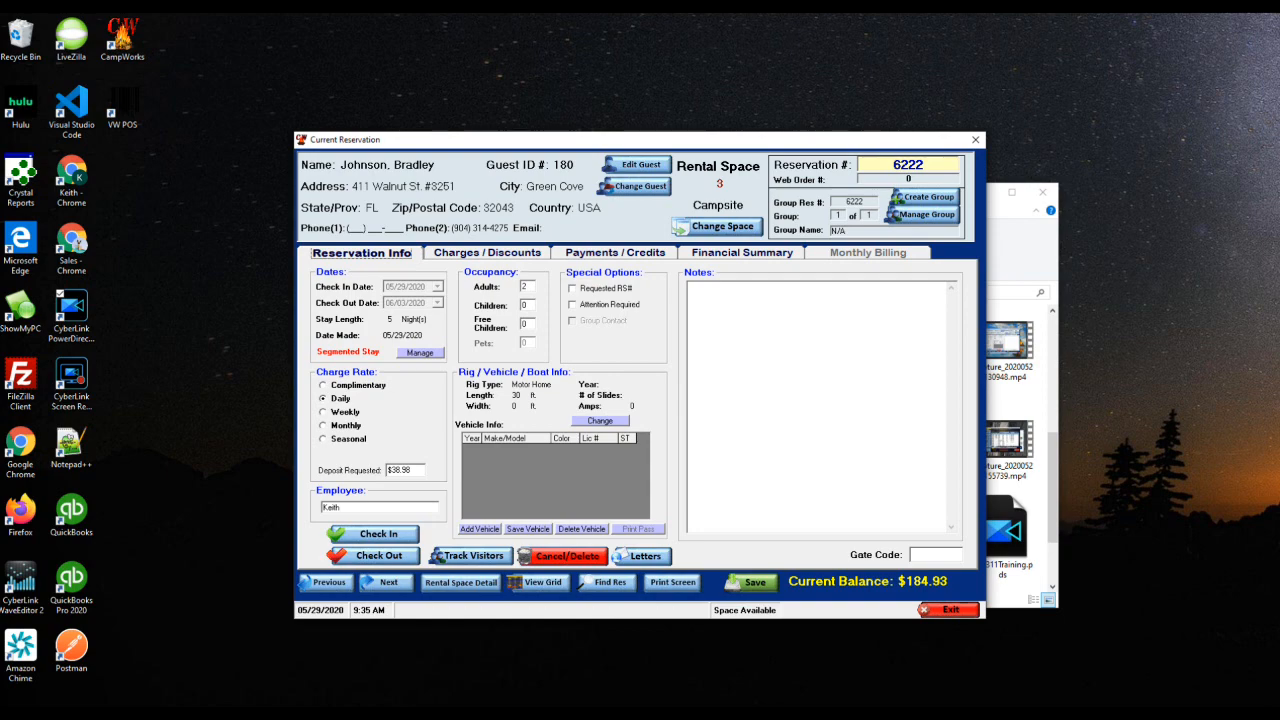
Start another segment from the segmented stay's management window, with a check-out date of 06/05/2020.
{"action": "left_click", "coordinate": [420, 352]}
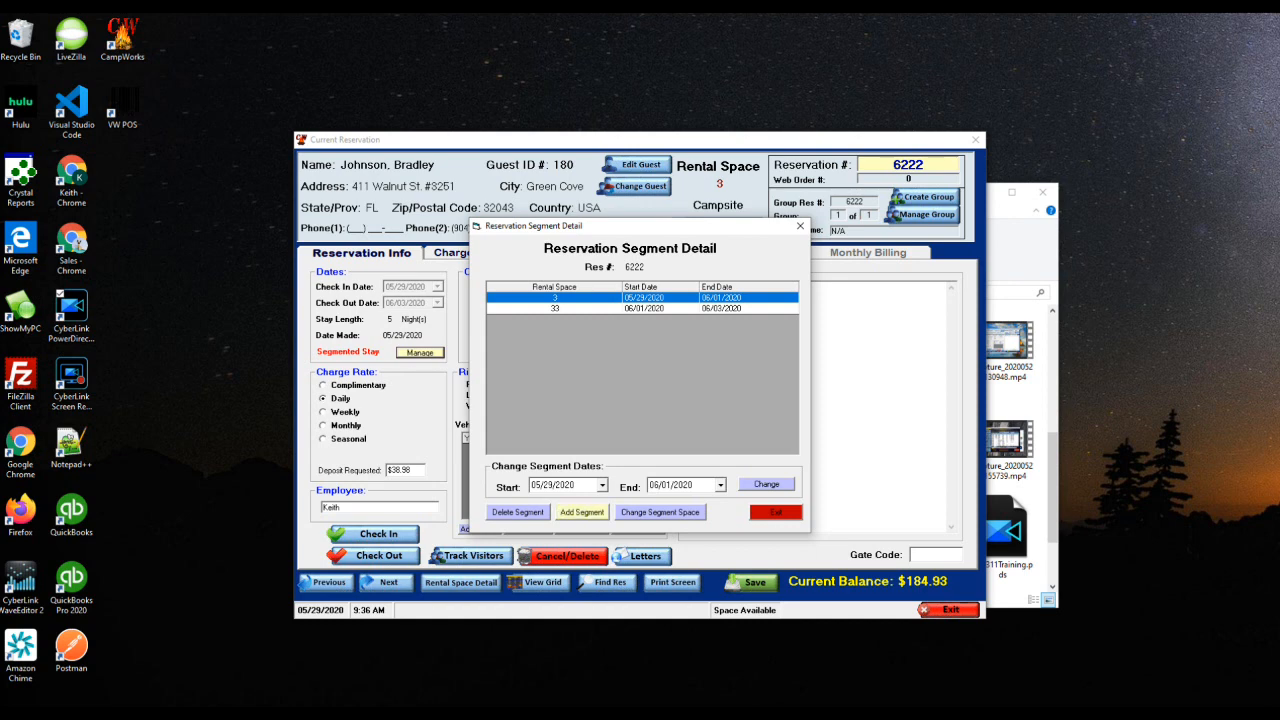
{"action": "left_click", "coordinate": [581, 512]}
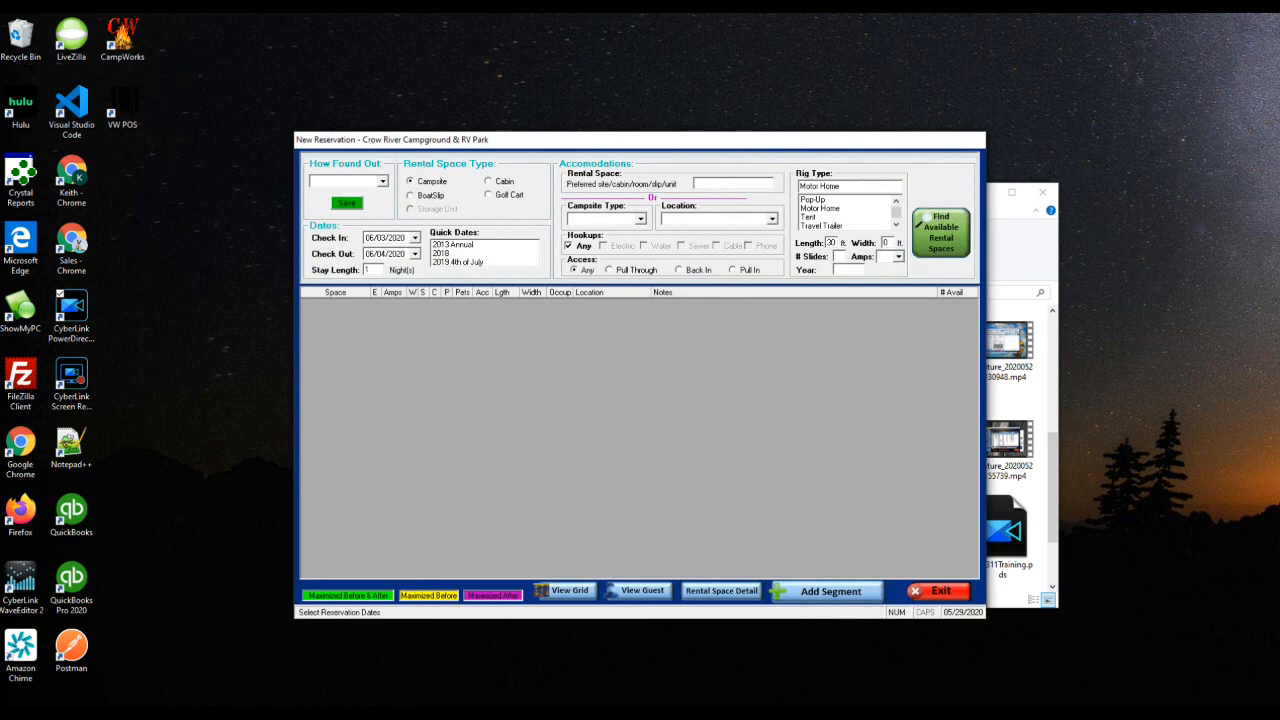
{"action": "left_click", "coordinate": [381, 238]}
{"action": "left_click", "coordinate": [381, 254]}
{"action": "left_click", "coordinate": [415, 254]}
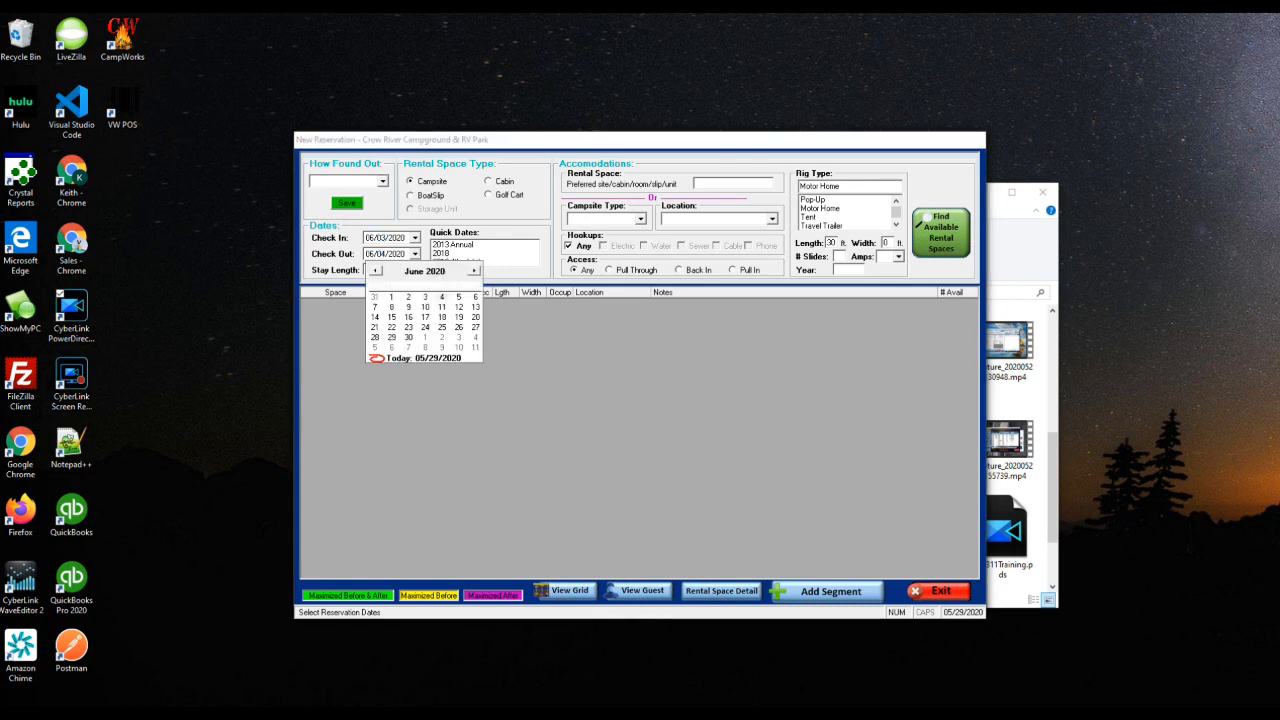
{"action": "left_click", "coordinate": [458, 297]}
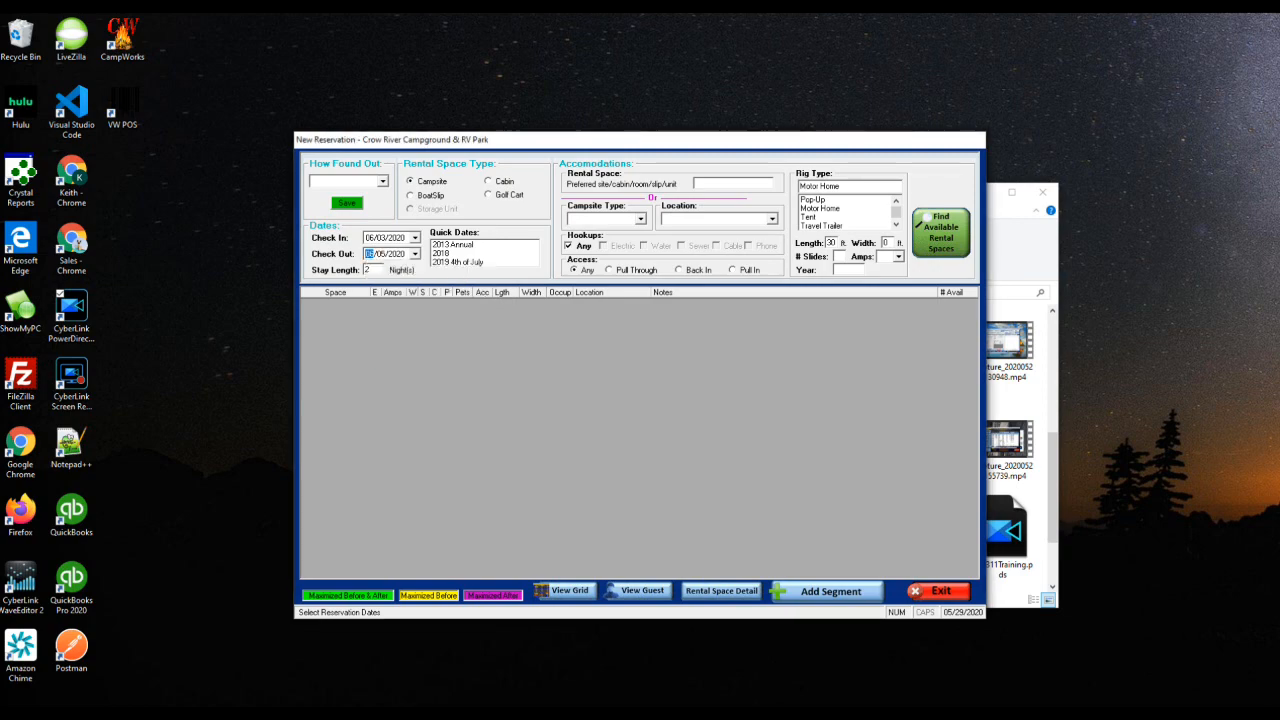
Find available spaces, add the segment on space 31 and keep the daily rate instead of the weekly one.
{"action": "left_click", "coordinate": [924, 217]}
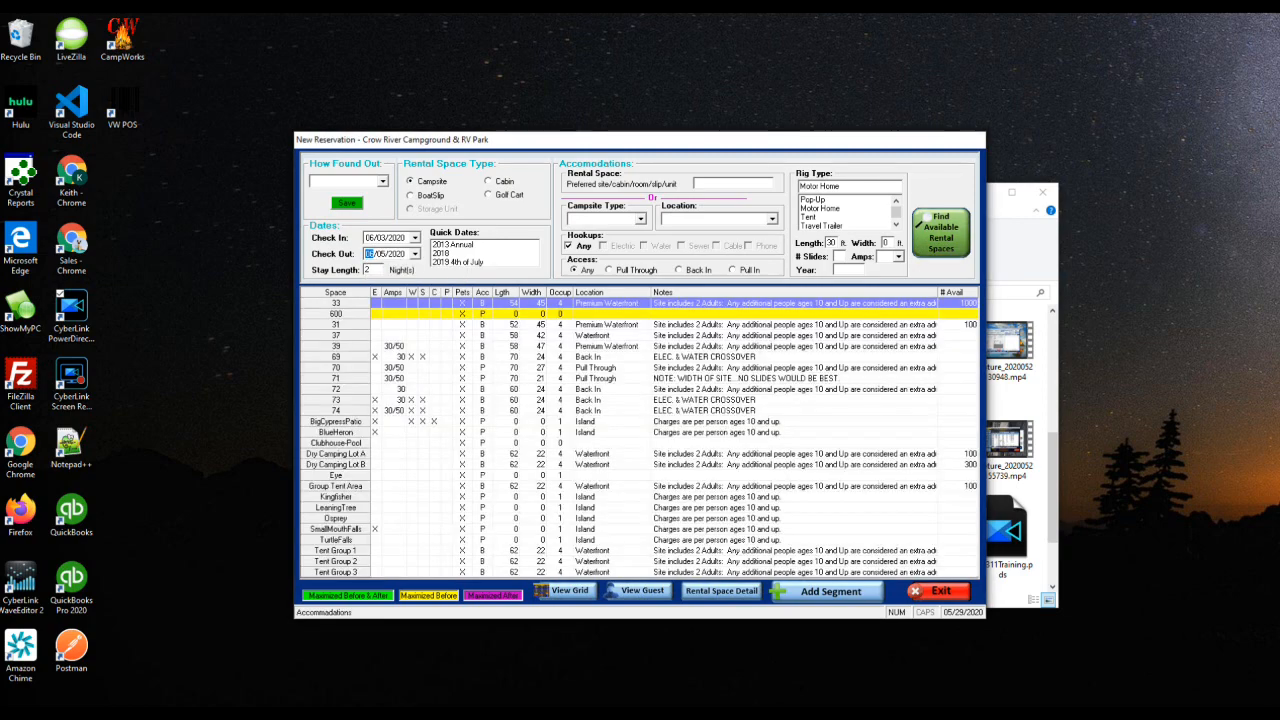
{"action": "left_click", "coordinate": [606, 325]}
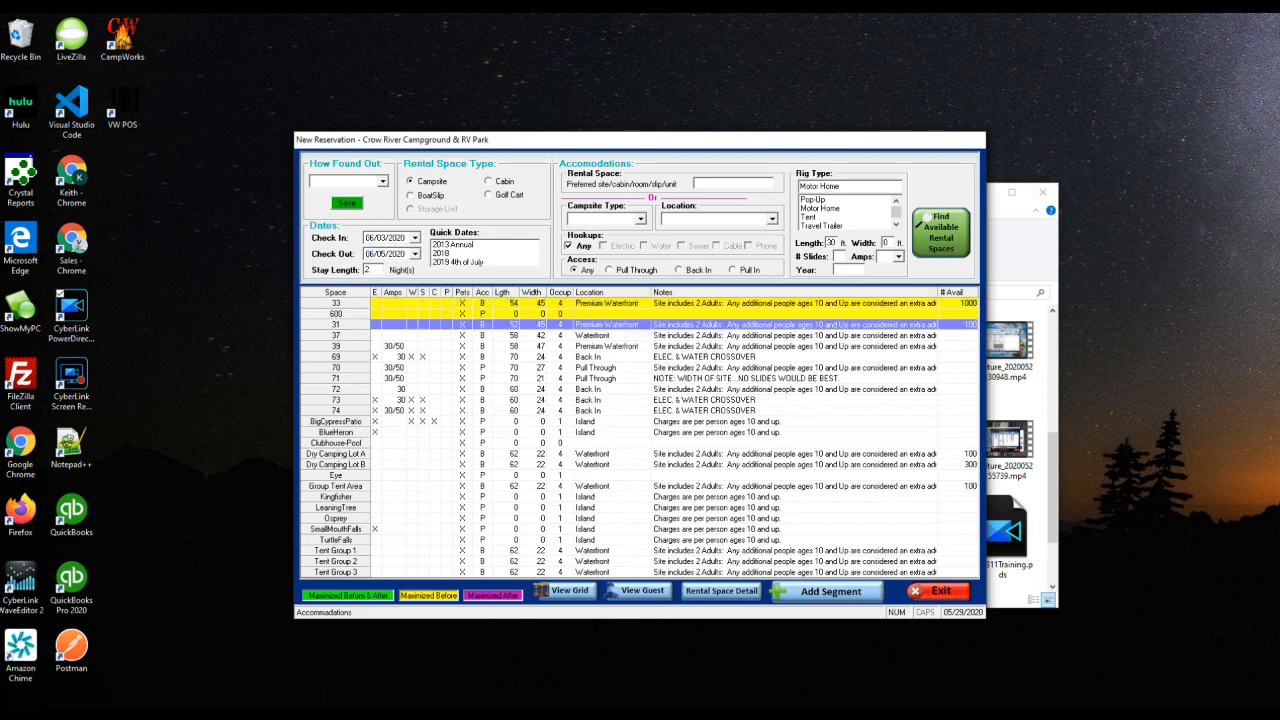
{"action": "left_click", "coordinate": [828, 591]}
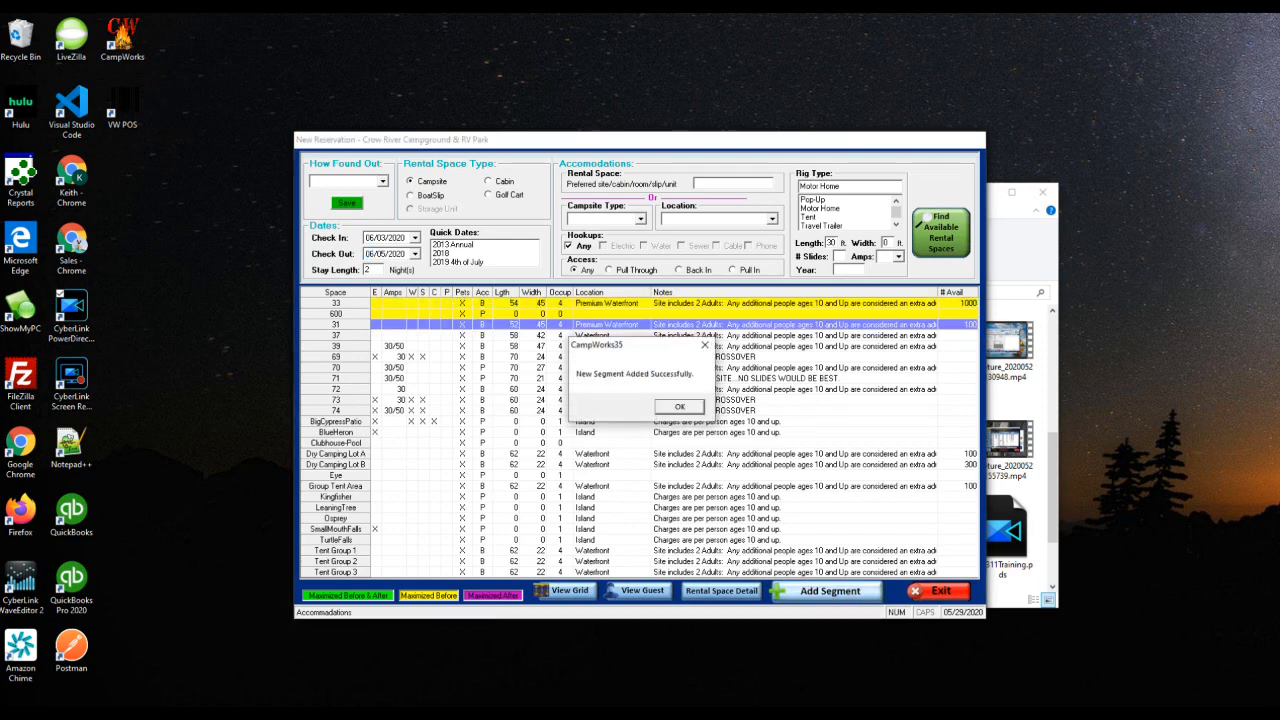
{"action": "key", "text": "Return"}
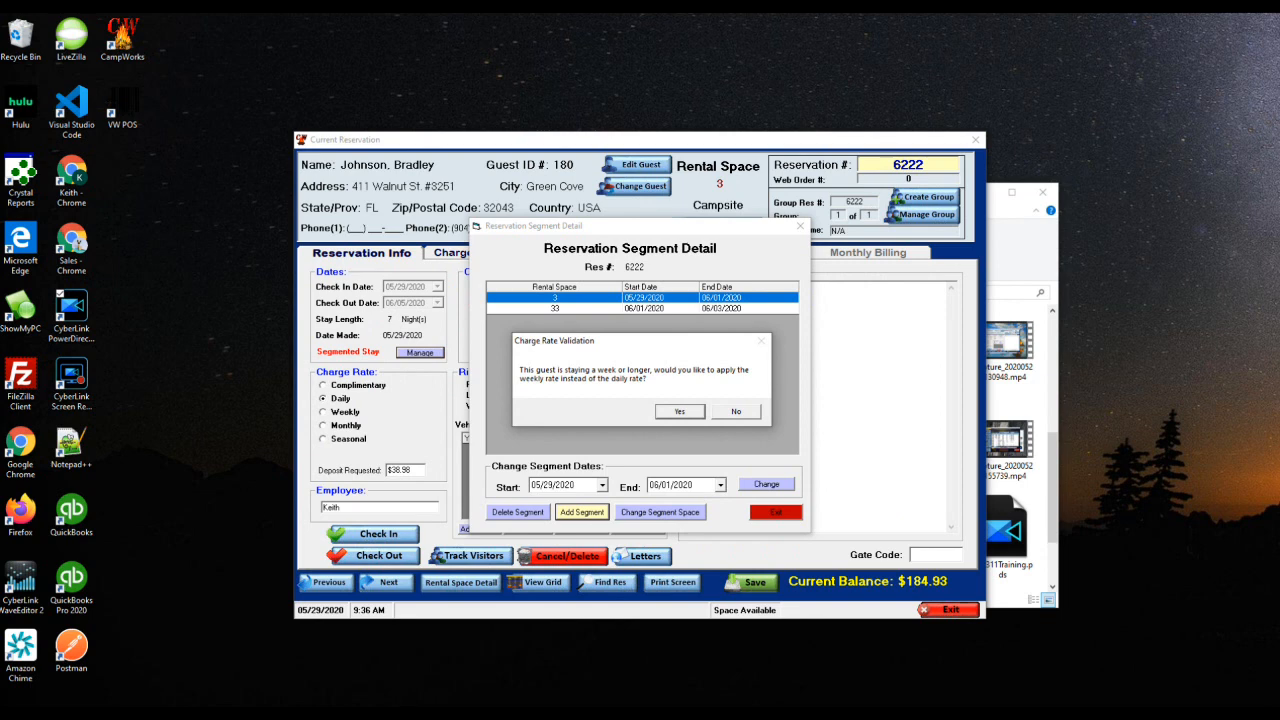
{"action": "key", "text": "n"}
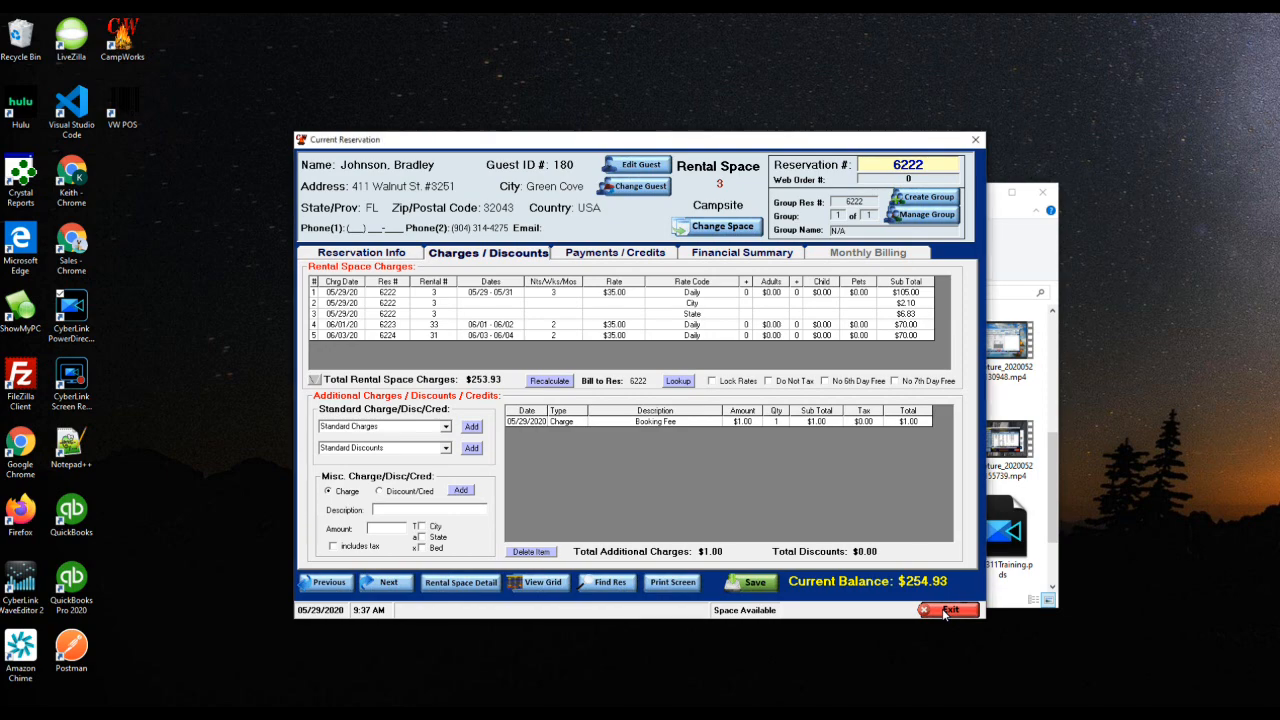
Close the reservation and examine its segments on spaces 3, 31 and 33 in the reservation grid.
{"action": "left_click", "coordinate": [943, 610]}
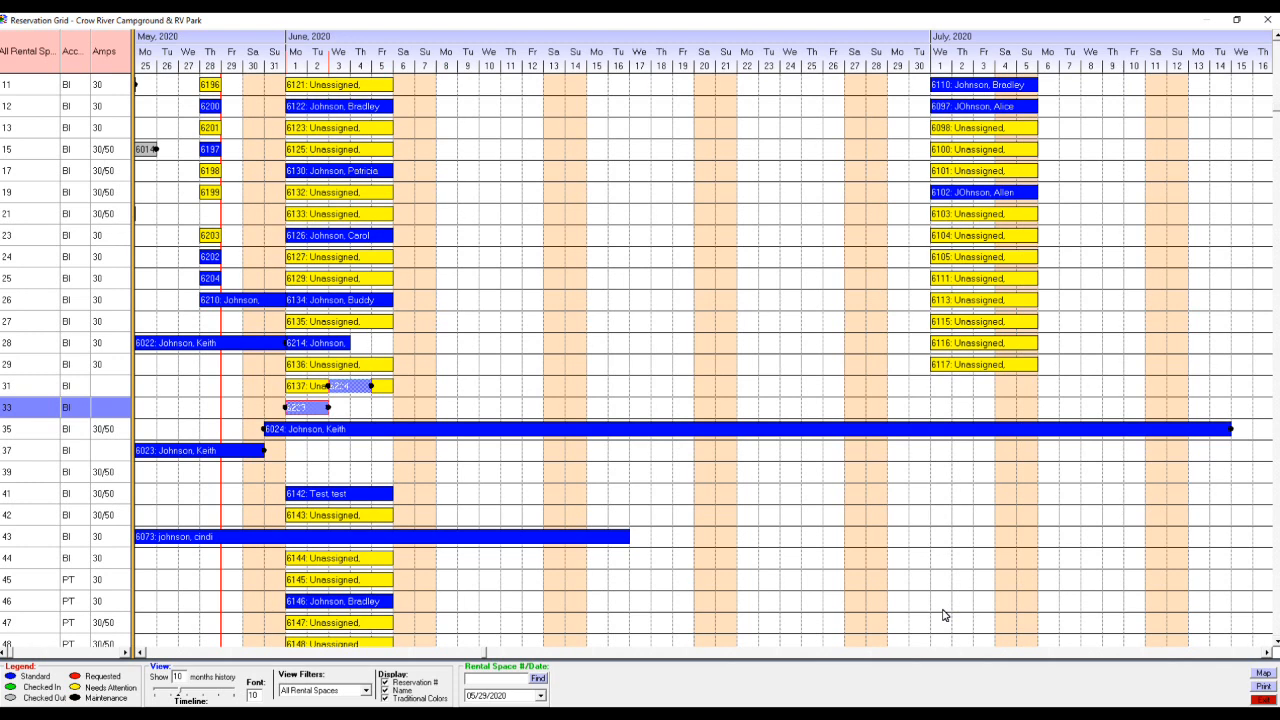
{"action": "scroll", "coordinate": [945, 615], "scroll_direction": "up", "scroll_amount": 7}
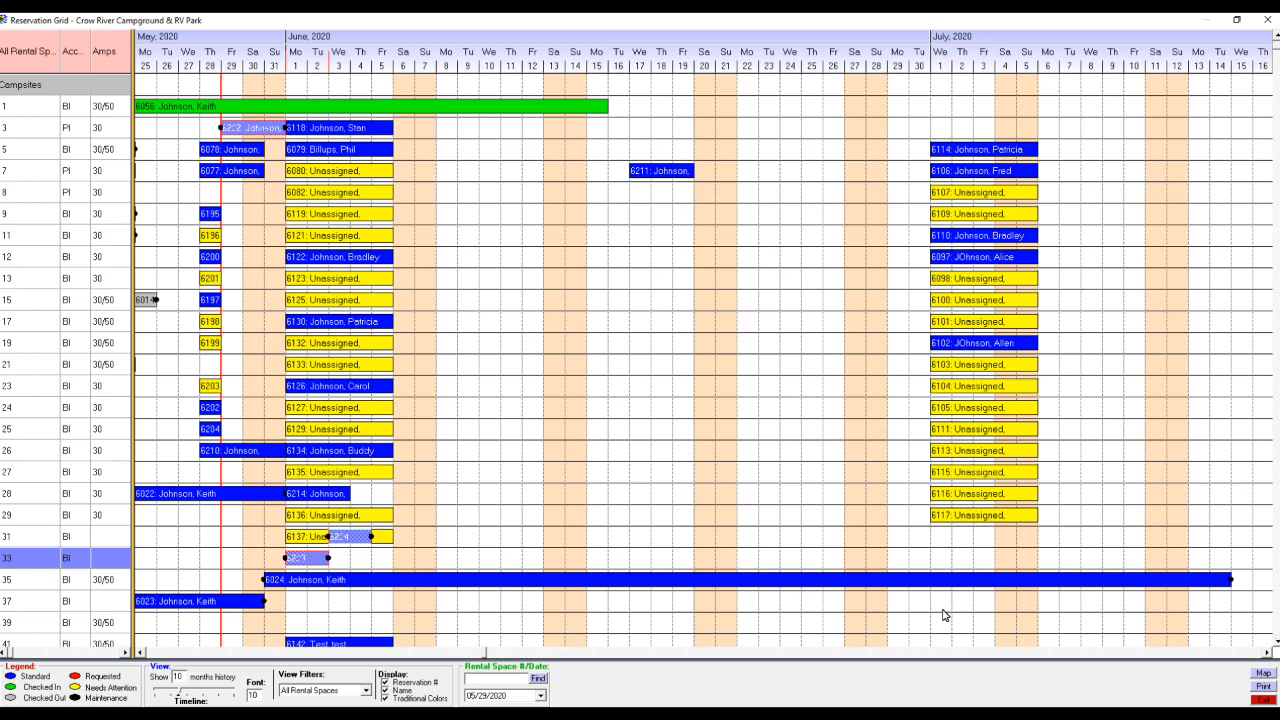
{"action": "left_click", "coordinate": [340, 515]}
{"action": "left_click", "coordinate": [350, 537]}
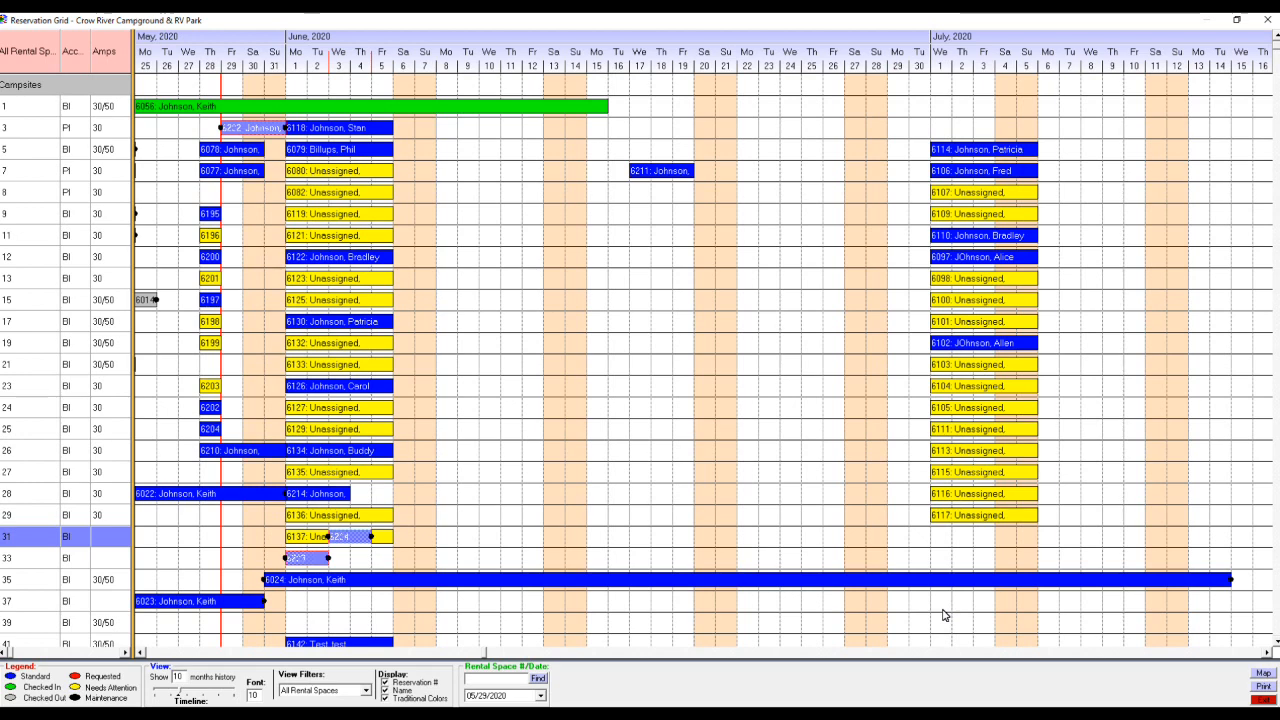
Reopen the segmented reservation that starts on space 3, delete its 06/03/2020 to 06/05/2020 segment on space 31, and close the reservation.
{"action": "double_click", "coordinate": [252, 128]}
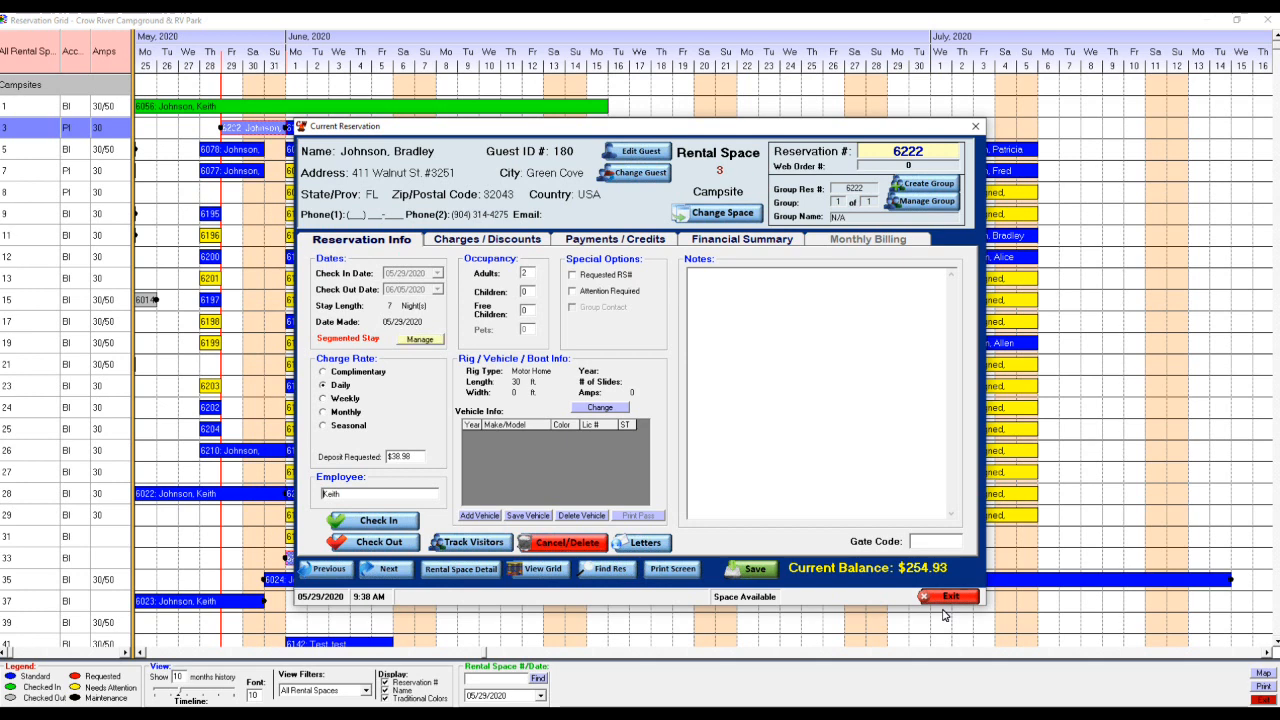
{"action": "left_click", "coordinate": [420, 340]}
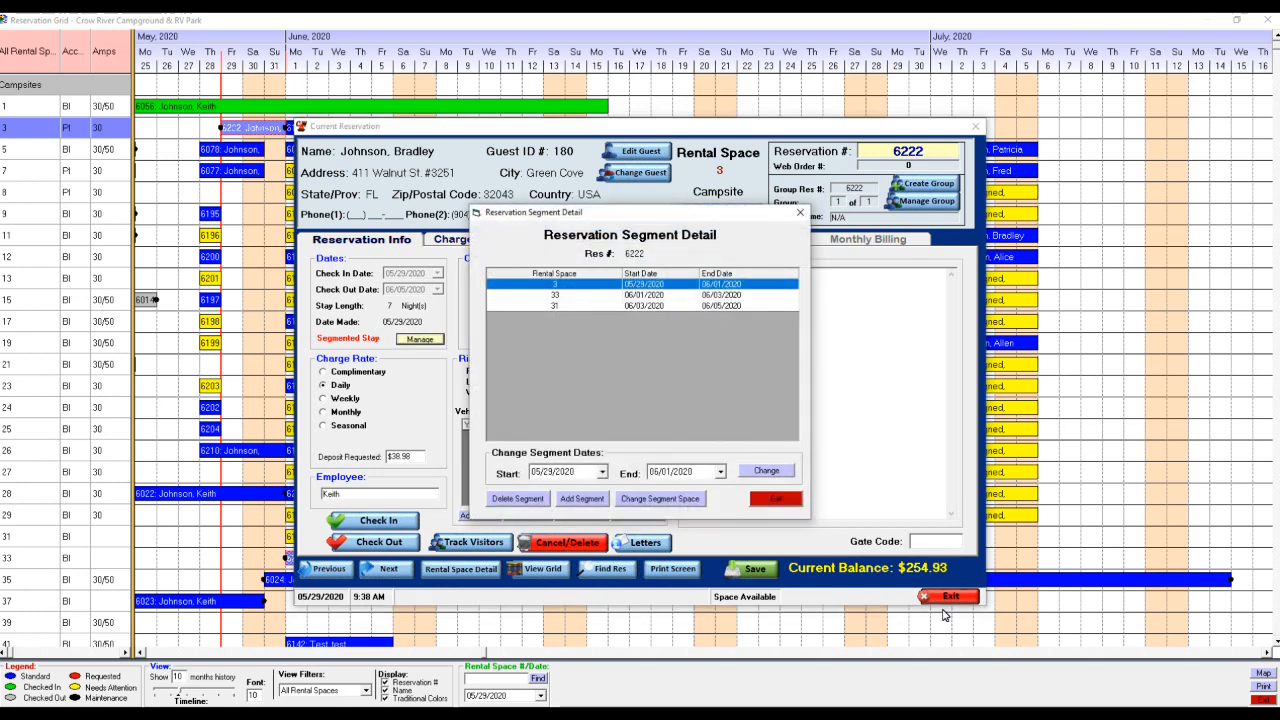
{"action": "left_click", "coordinate": [643, 306]}
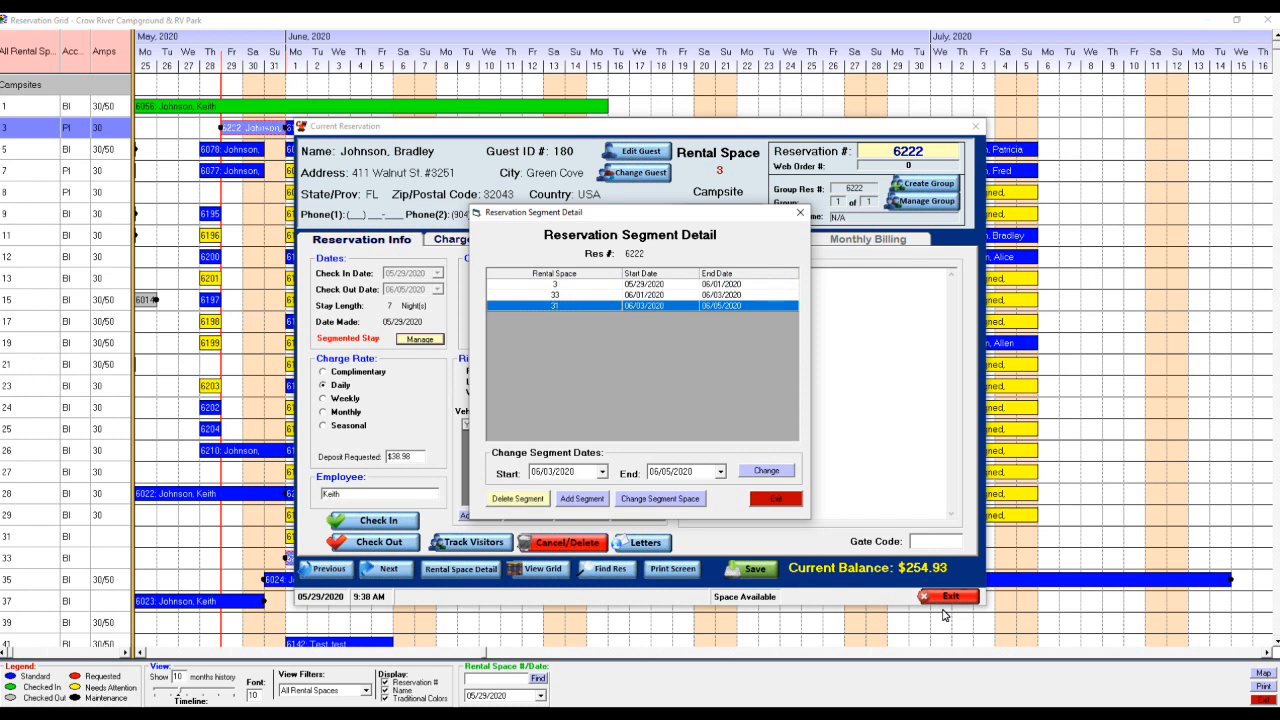
{"action": "left_click", "coordinate": [517, 498]}
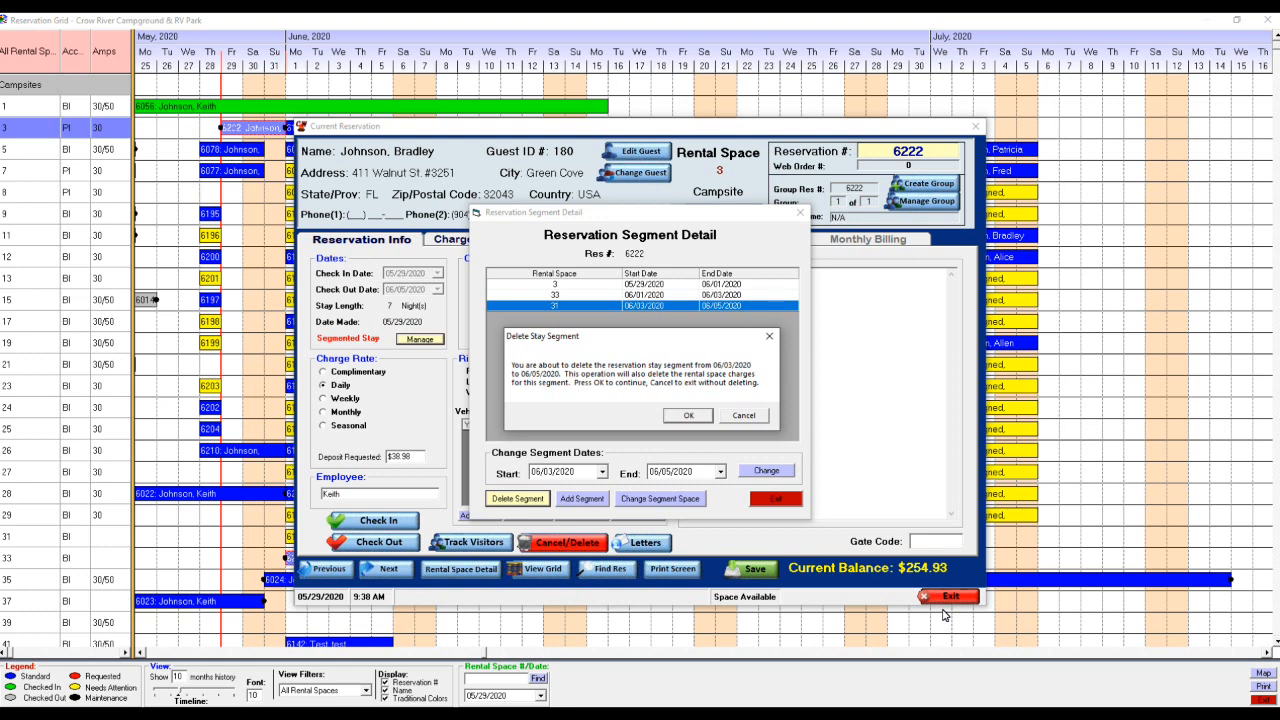
{"action": "left_click", "coordinate": [688, 415]}
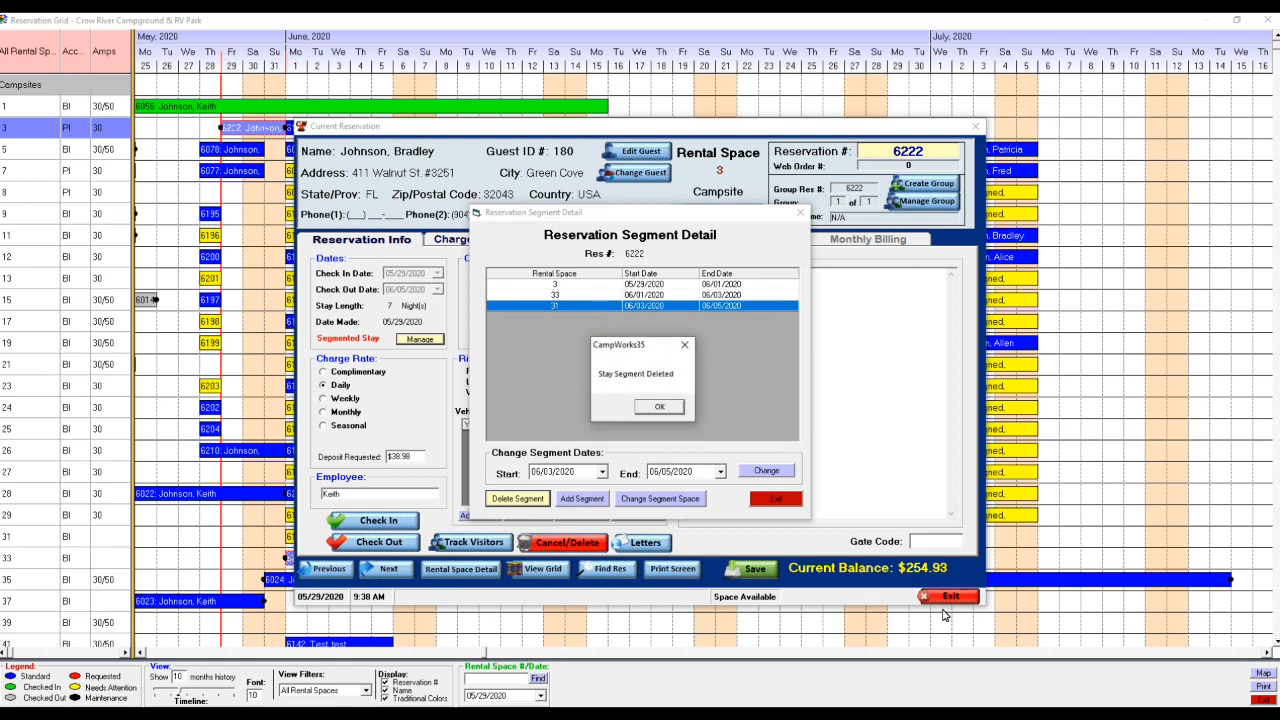
{"action": "key", "text": "Return"}
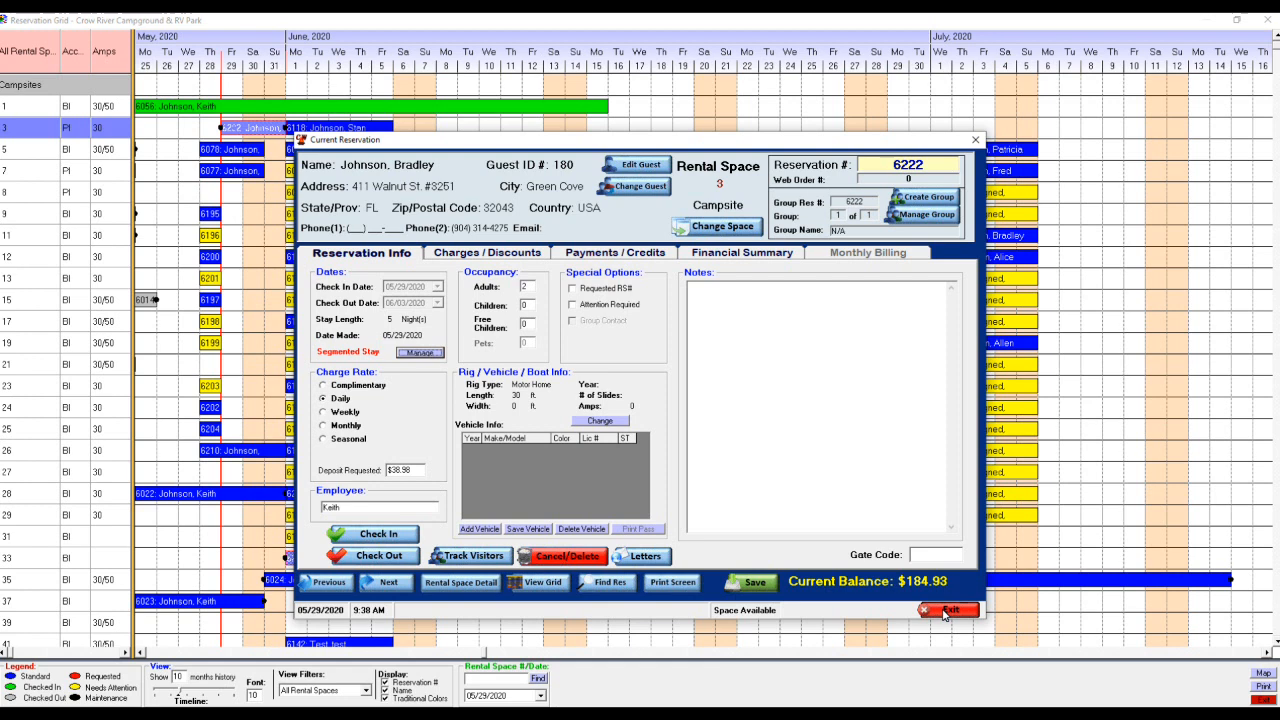
{"action": "left_click", "coordinate": [945, 615]}
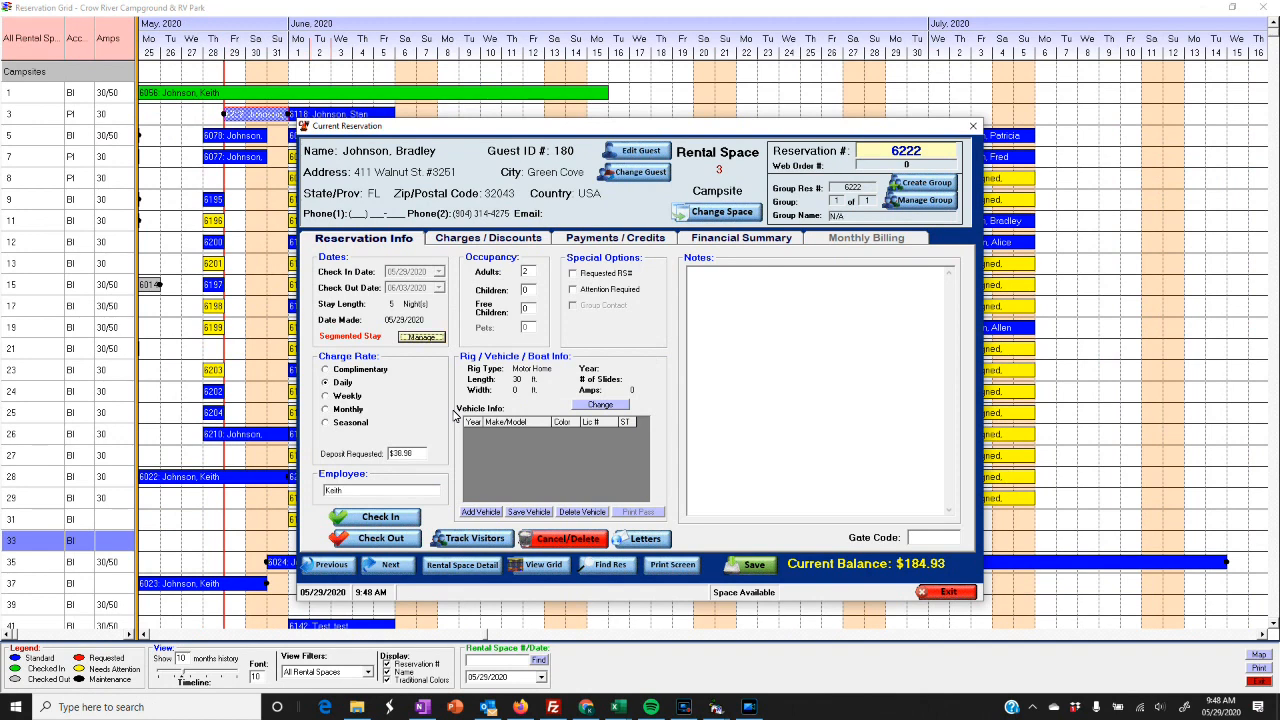
Open the reservation's segment management and change the end date of the space 3 segment to 05/31/2020.
{"action": "key", "text": "Return"}
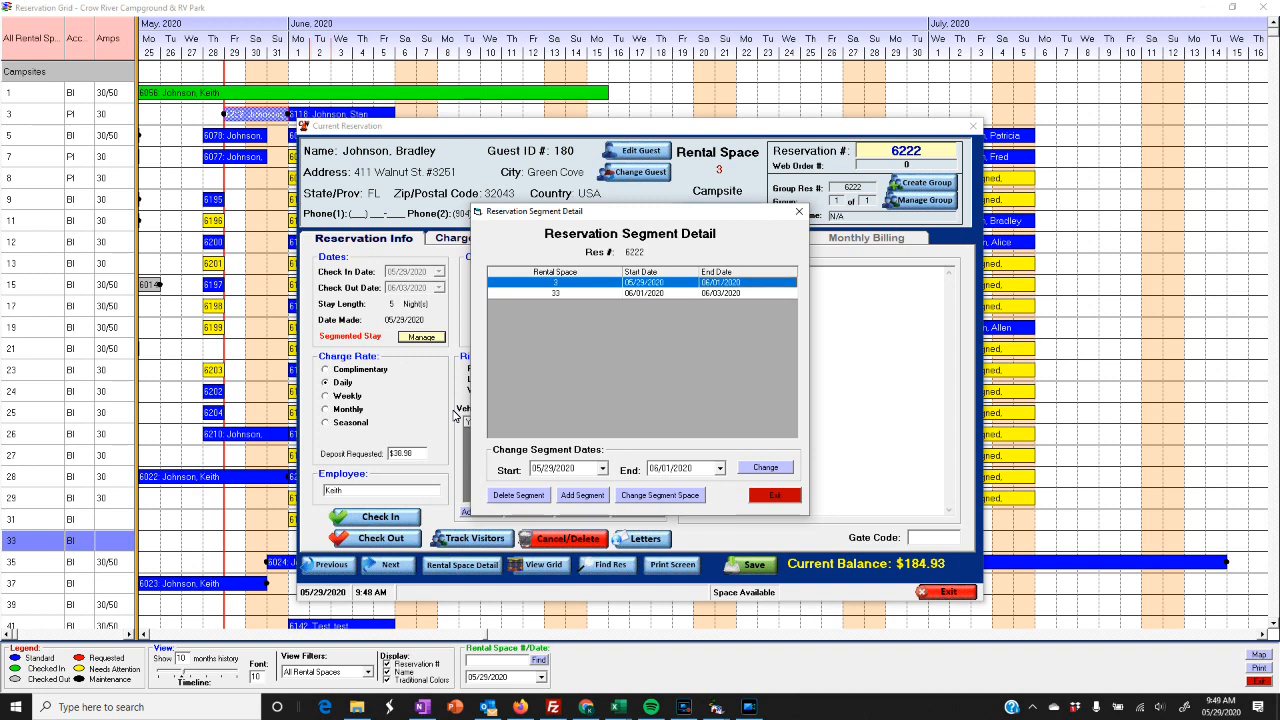
{"action": "left_click", "coordinate": [719, 469]}
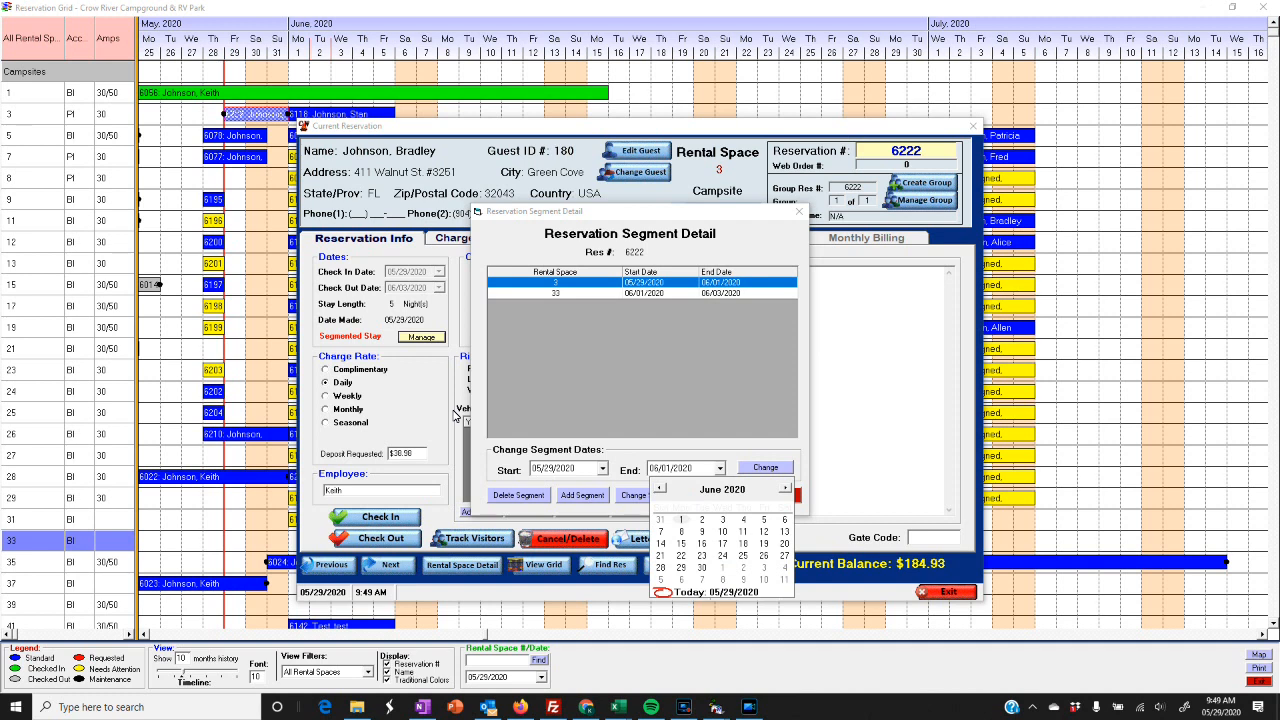
{"action": "left_click", "coordinate": [660, 519]}
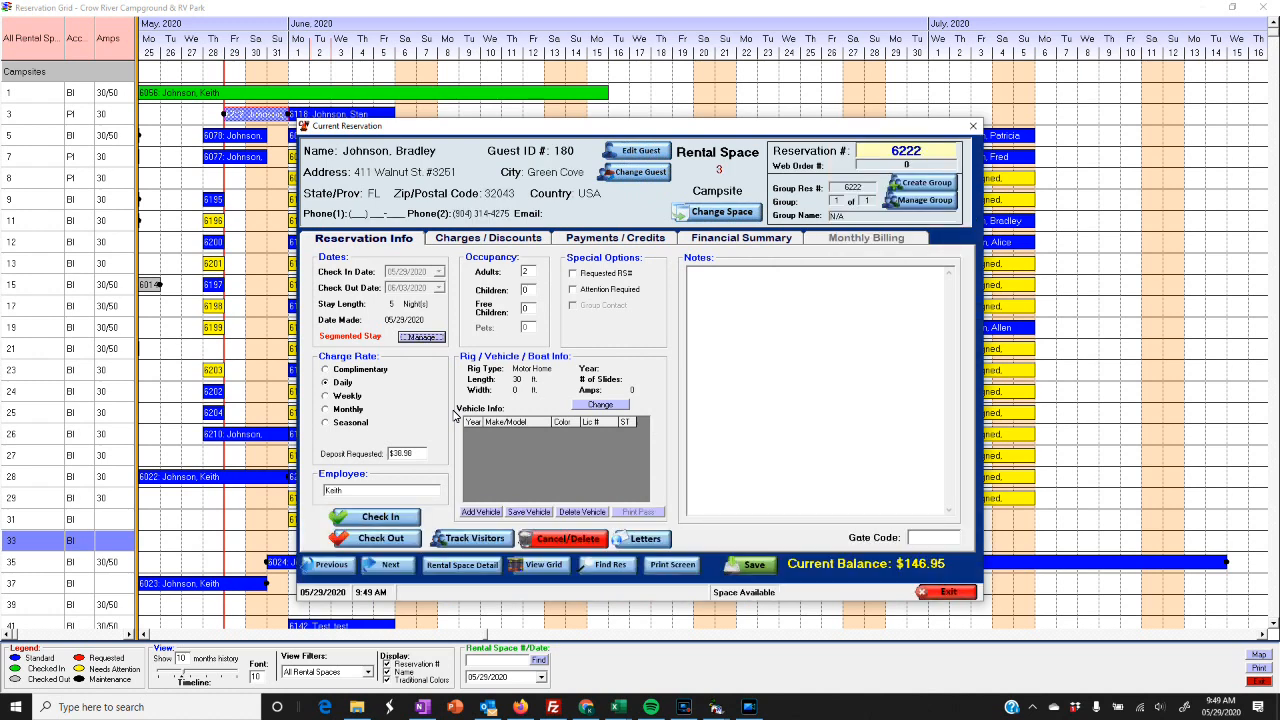
Change the start date of the space 33 segment to 05/31/2020 and review the reservation's charges.
{"action": "left_click", "coordinate": [421, 336]}
{"action": "left_click", "coordinate": [658, 293]}
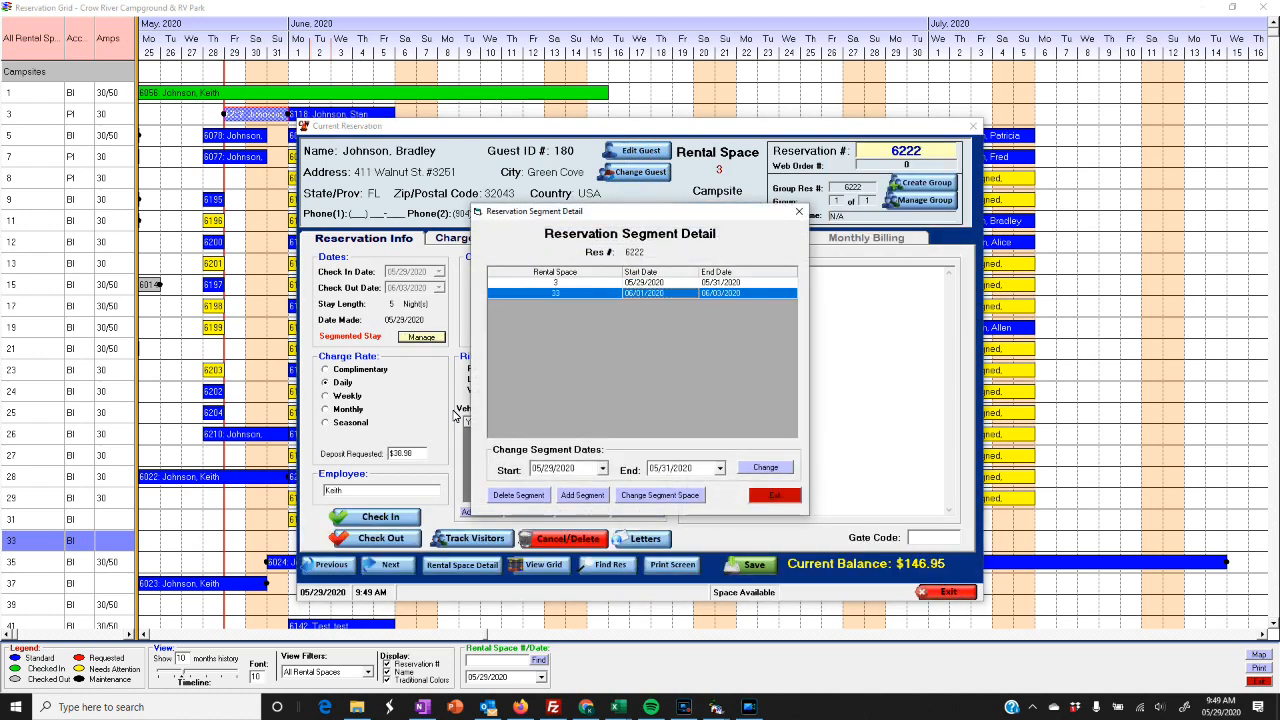
{"action": "left_click", "coordinate": [602, 468]}
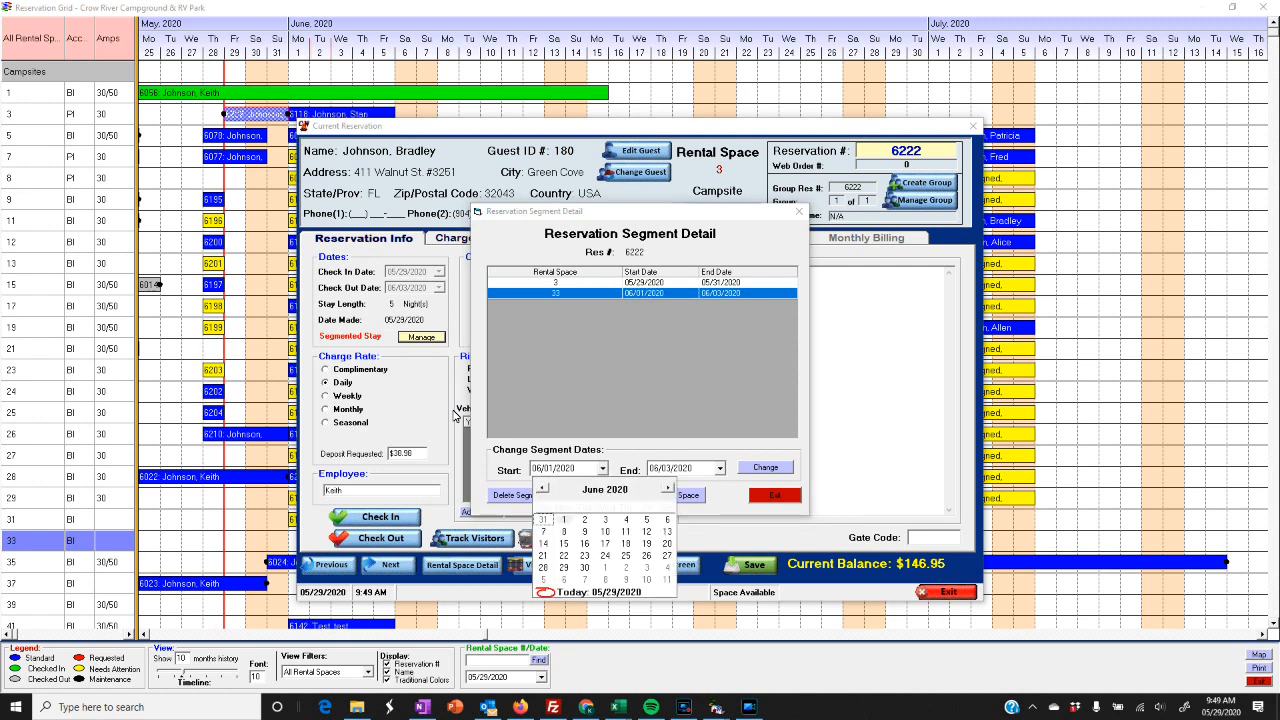
{"action": "left_click", "coordinate": [543, 519]}
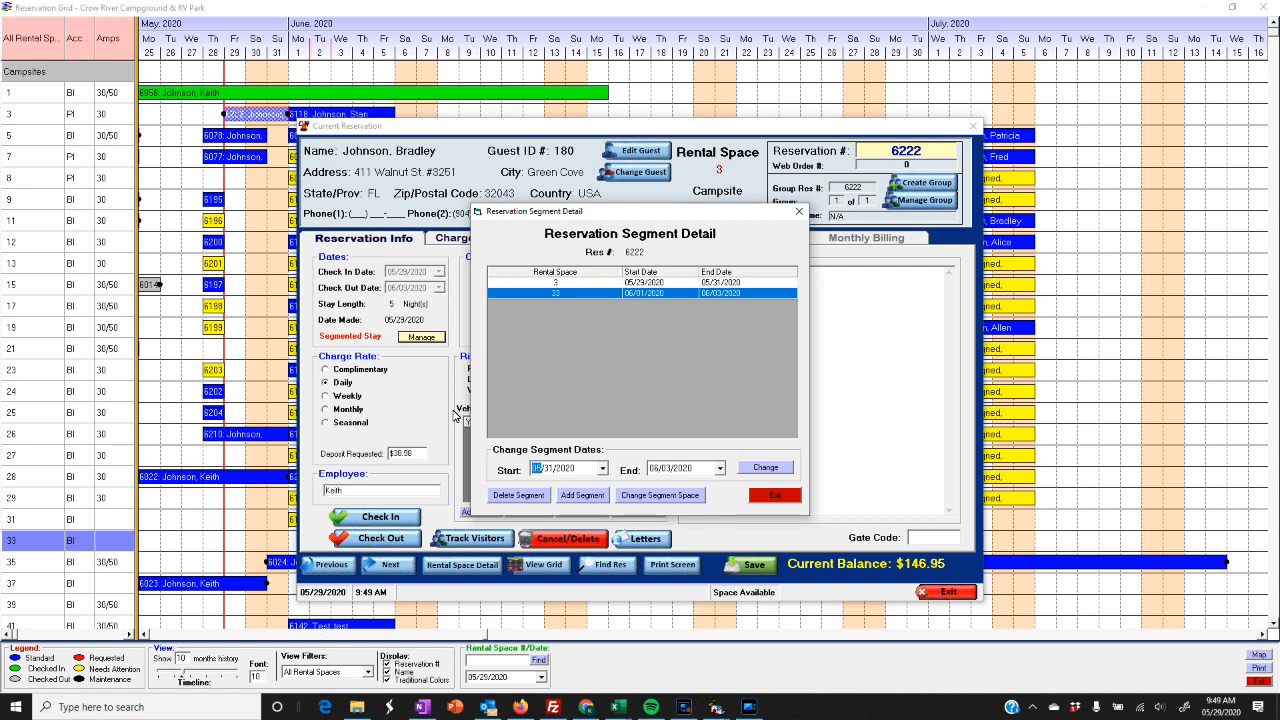
{"action": "left_click", "coordinate": [765, 467]}
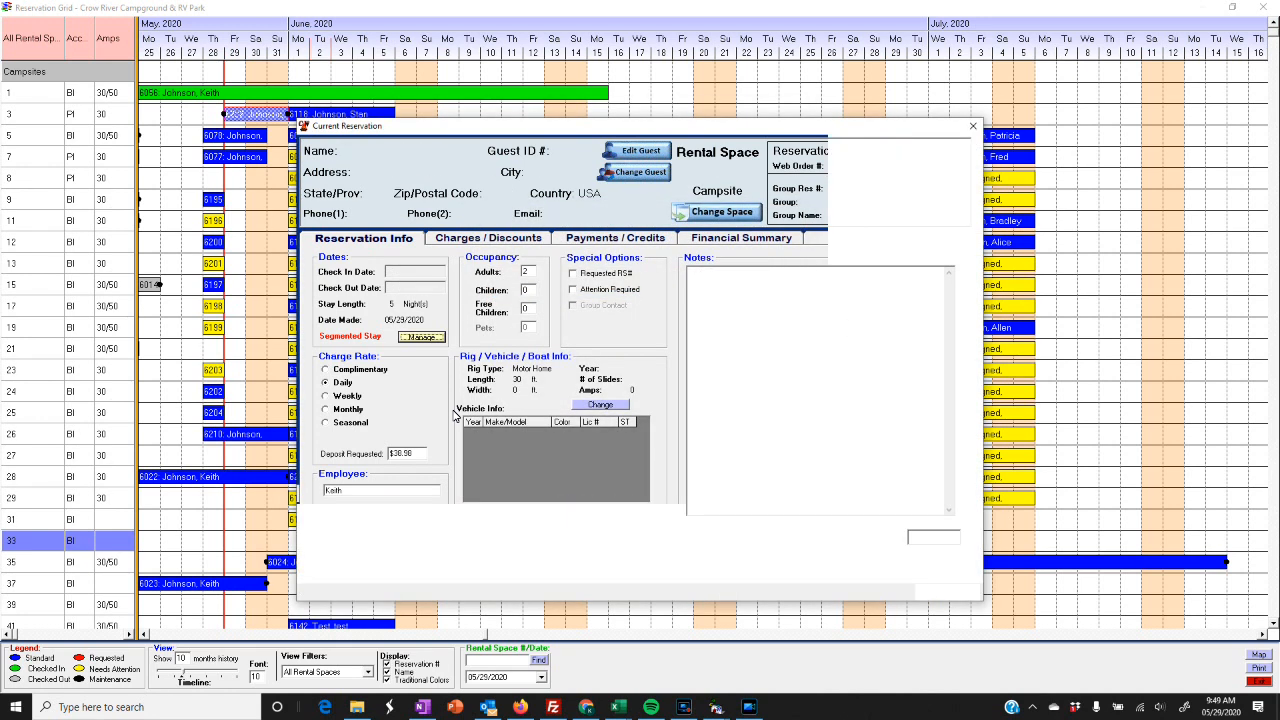
{"action": "left_click", "coordinate": [489, 238]}
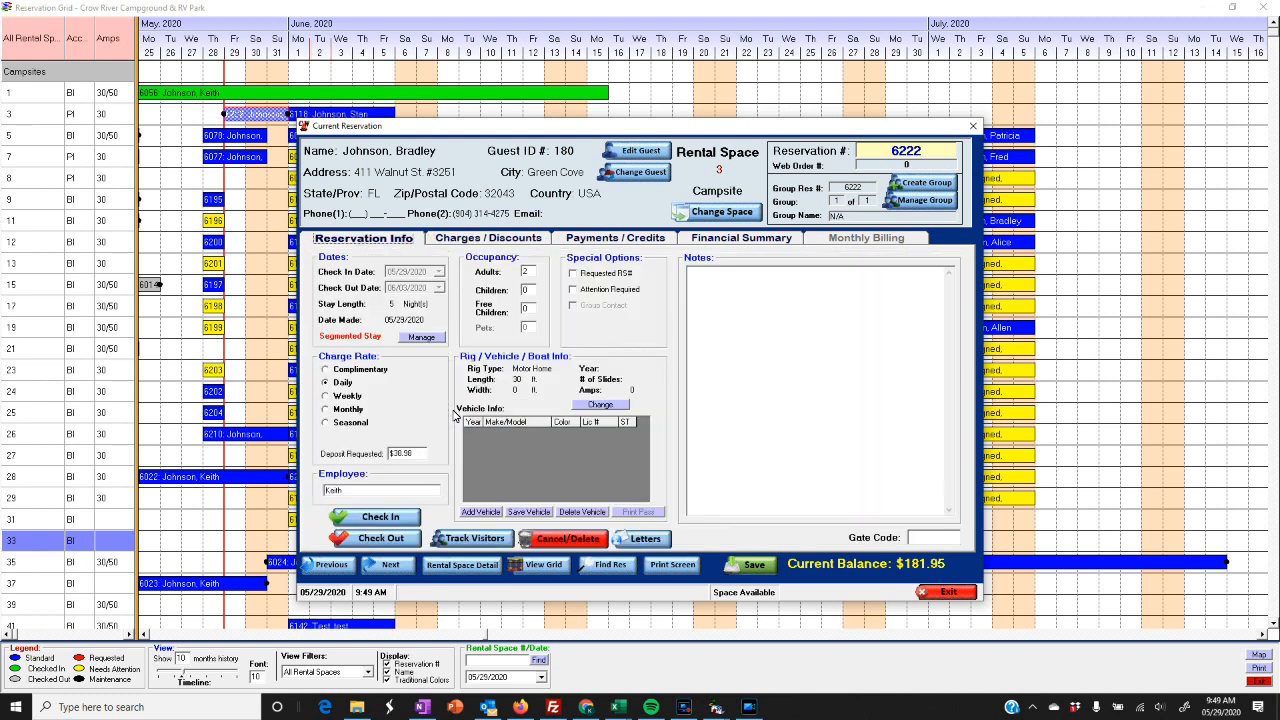
Extend the space 33 segment by one night to end on 06/04/2020, and review the rental space charges.
{"action": "left_click", "coordinate": [421, 337]}
{"action": "left_click", "coordinate": [643, 293]}
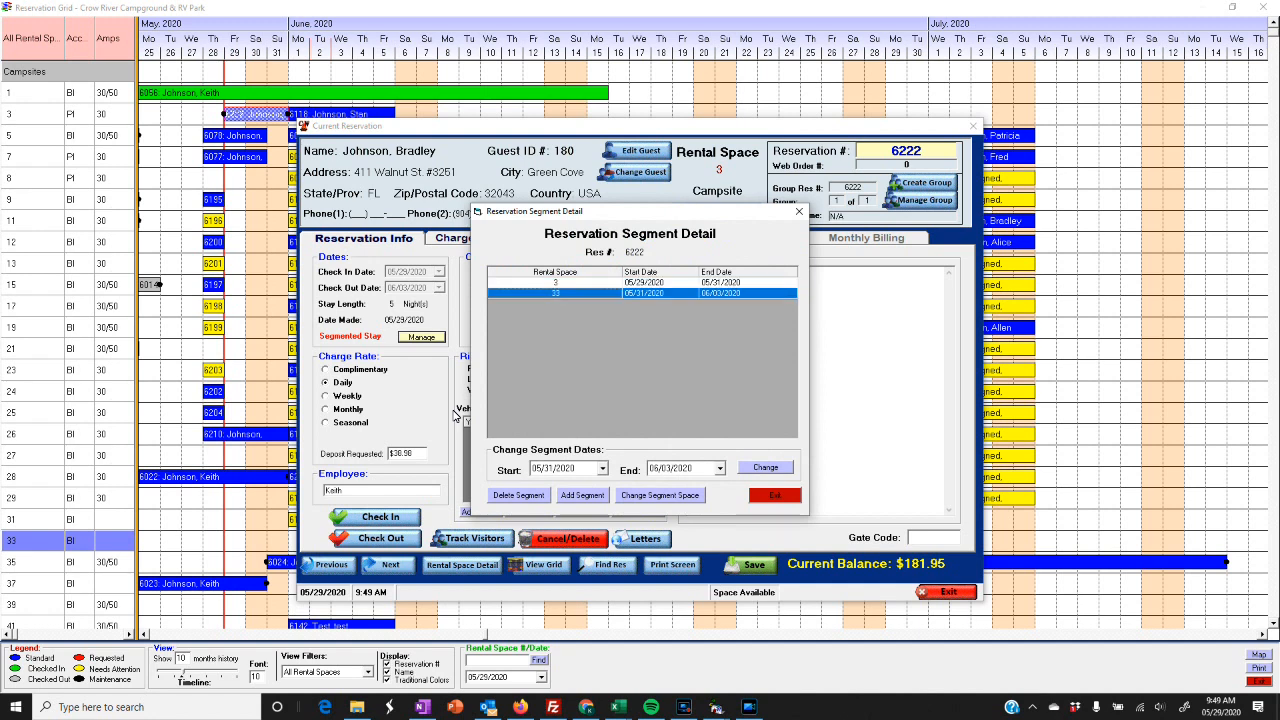
{"action": "left_click", "coordinate": [719, 468]}
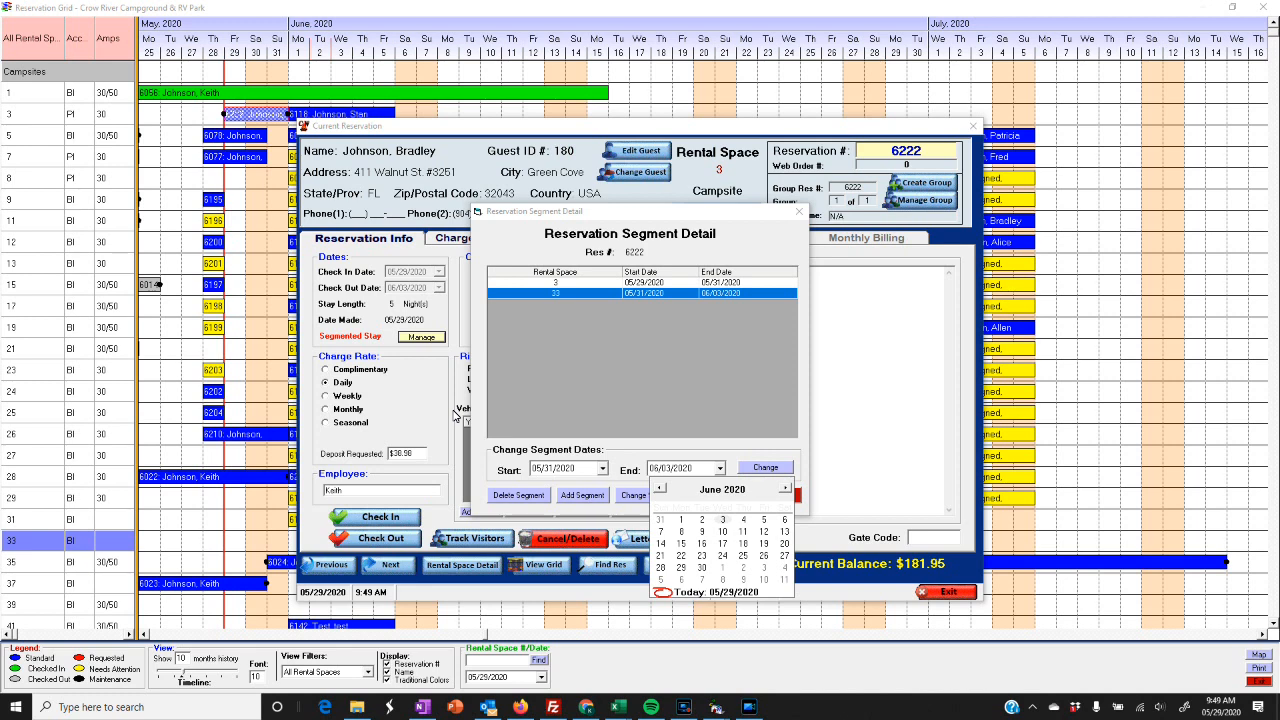
{"action": "left_click", "coordinate": [764, 520]}
{"action": "left_click", "coordinate": [765, 468]}
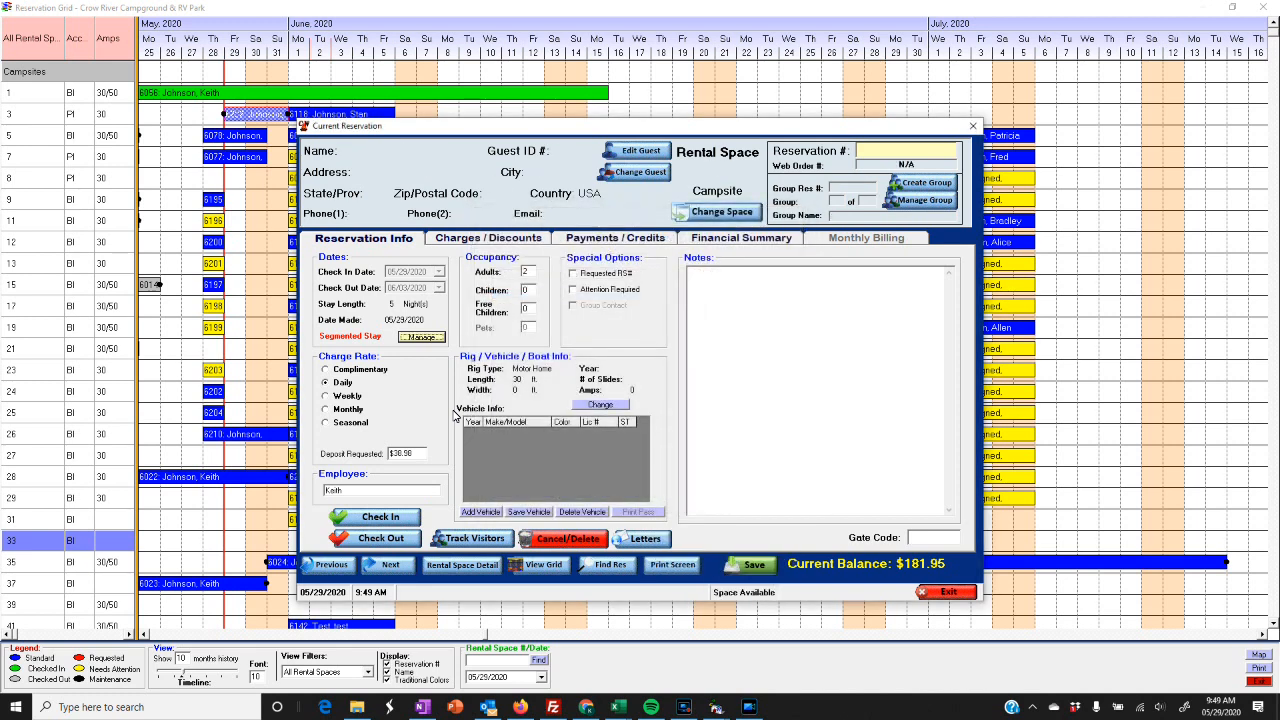
{"action": "left_click", "coordinate": [488, 237]}
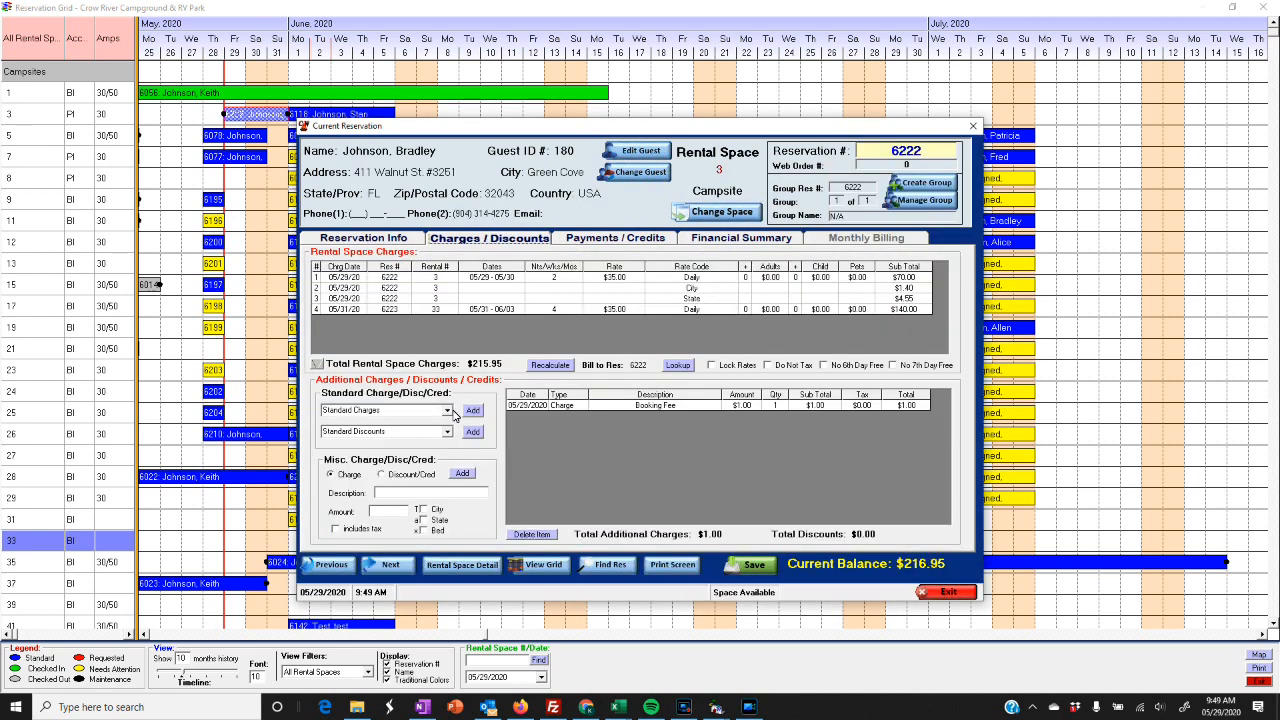